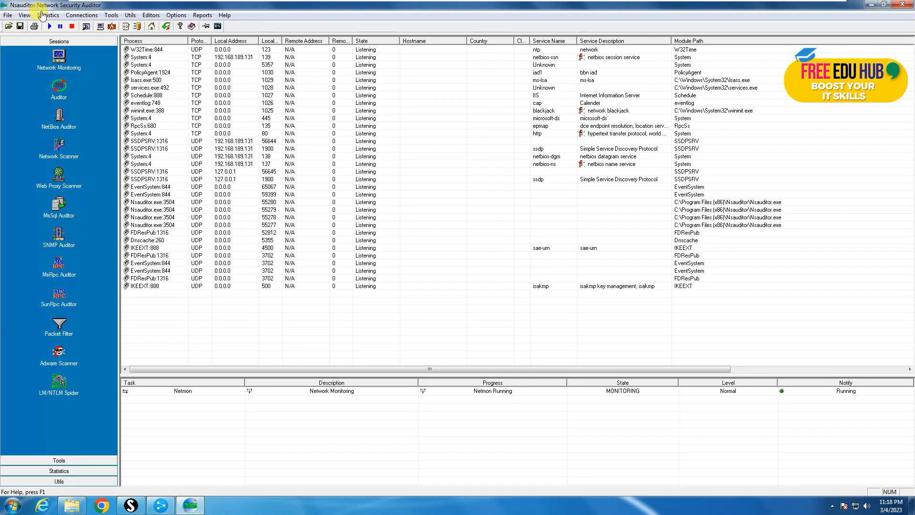
Step: Switch to SNScan, clear the SNMP Scanner and Nsauditor windows off the desktop, and reposition the SNScan window
left_click(160, 506)
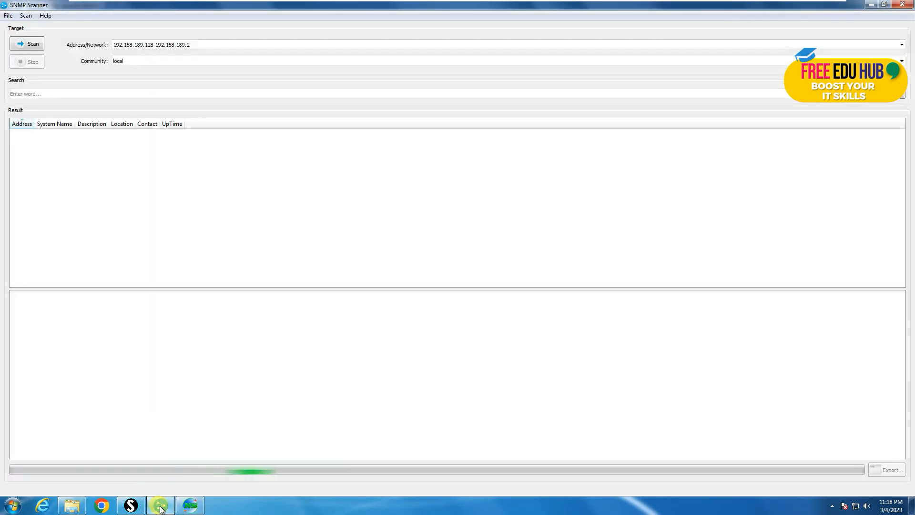
left_click(143, 507)
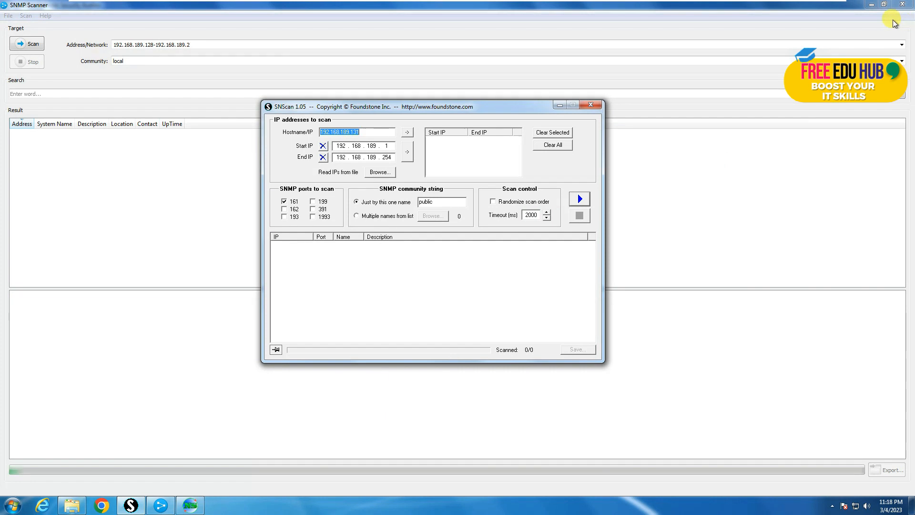
left_click(871, 5)
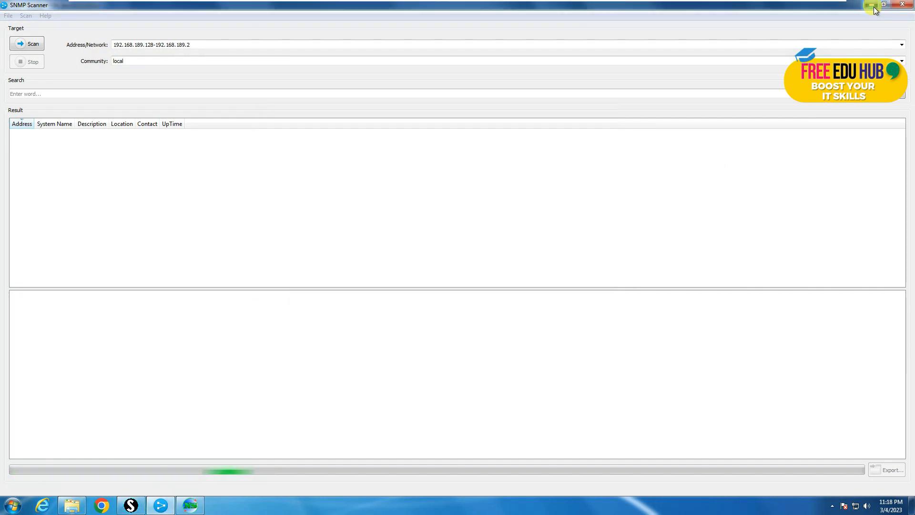
left_click(872, 5)
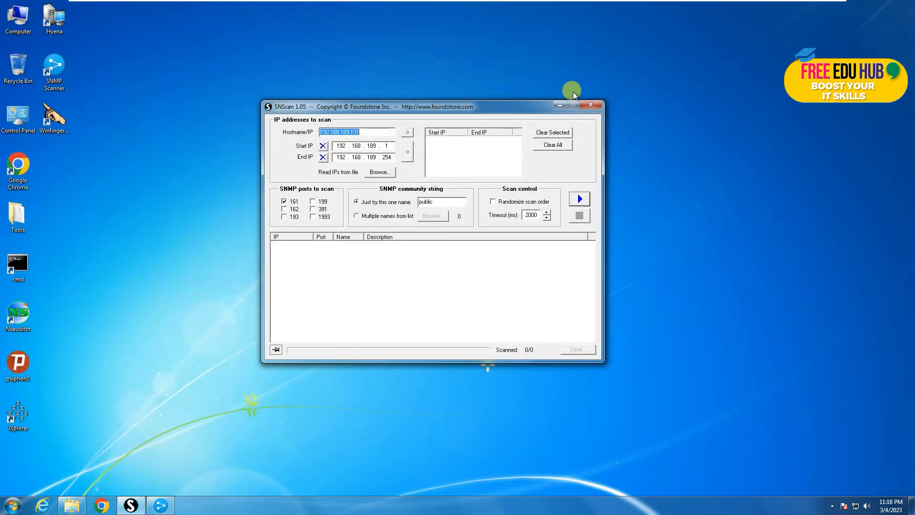
left_click_drag(487, 106, 459, 126)
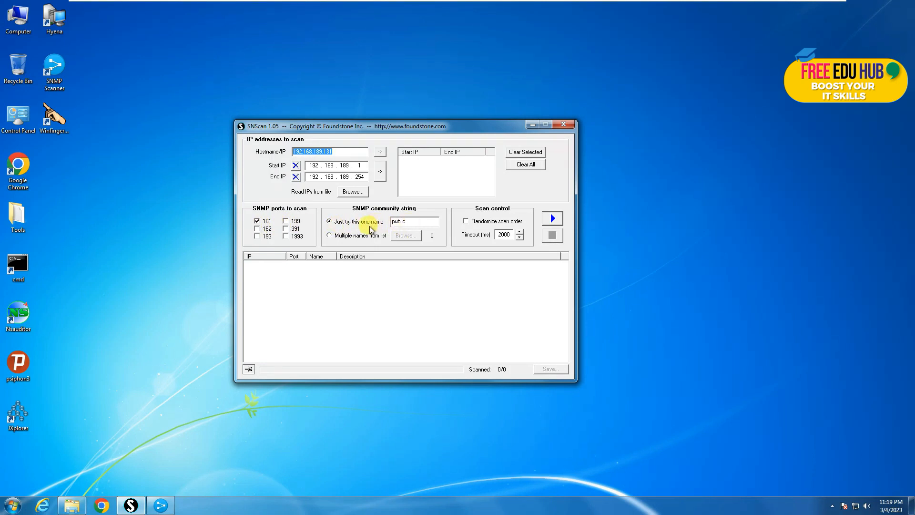
Step: Set the SNMP community string option to multiple names from list and browse for a name list without loading a file
left_click(330, 235)
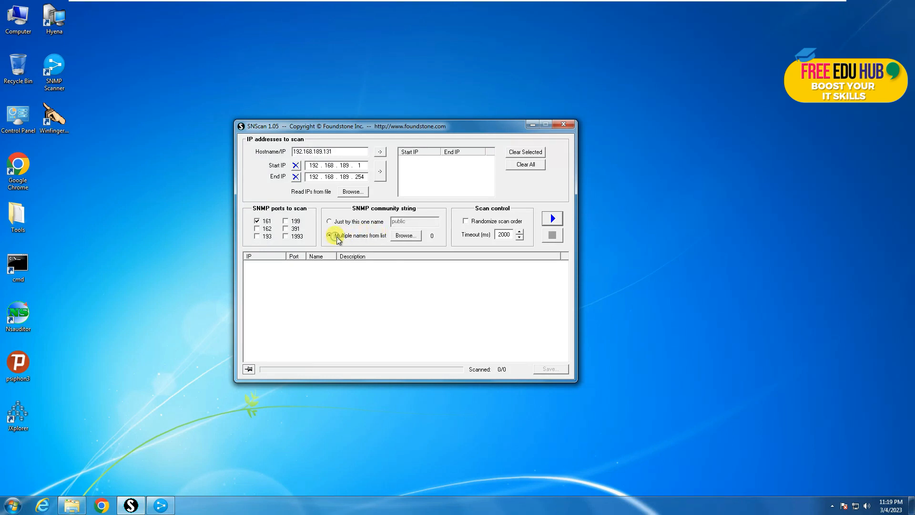
left_click(405, 237)
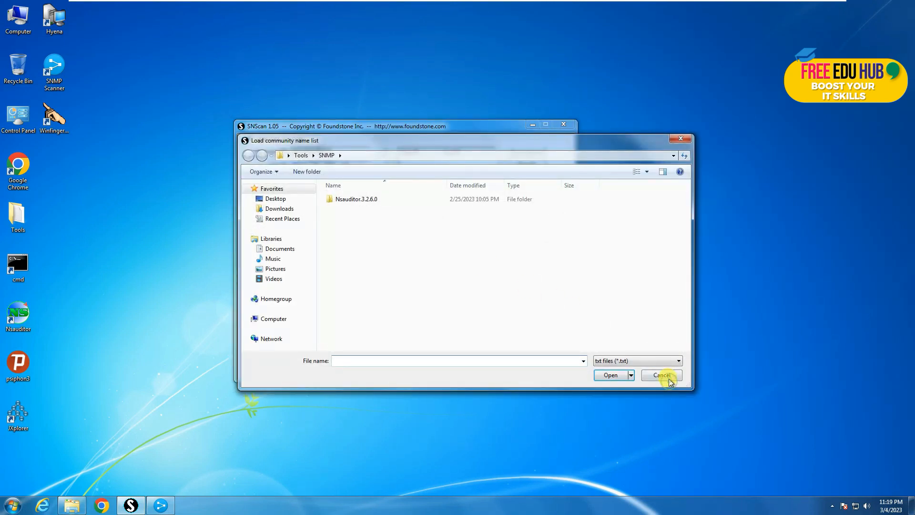
left_click(666, 378)
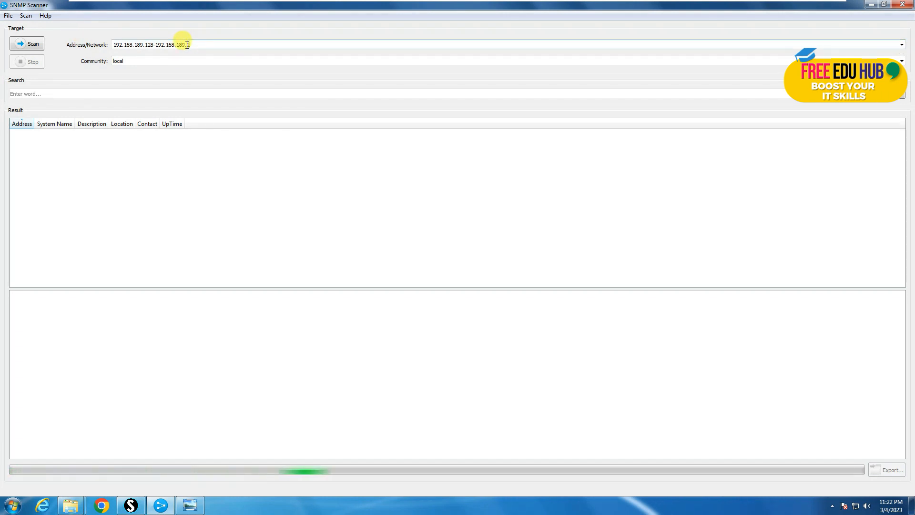
Step: Switch to SNMP Scanner and look through its saved address ranges and community names
left_click(901, 45)
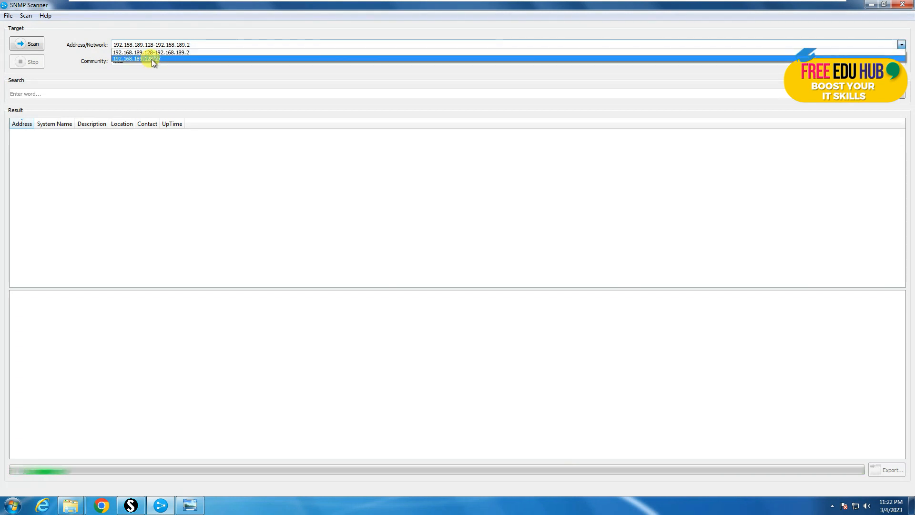
left_click(153, 79)
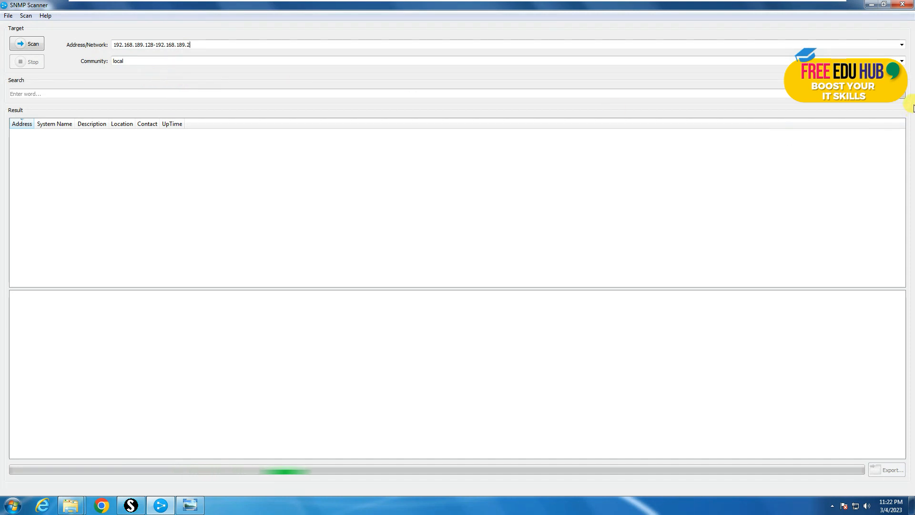
left_click(901, 61)
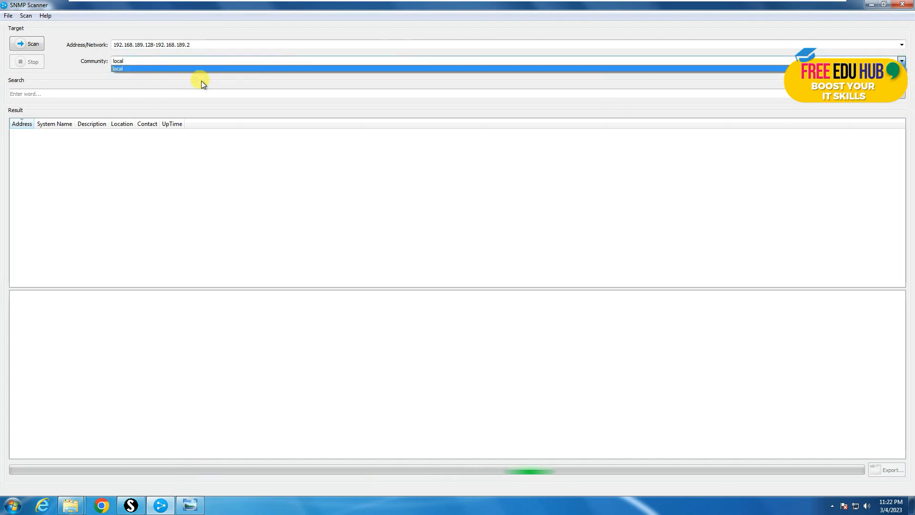
left_click(128, 81)
left_click(117, 92)
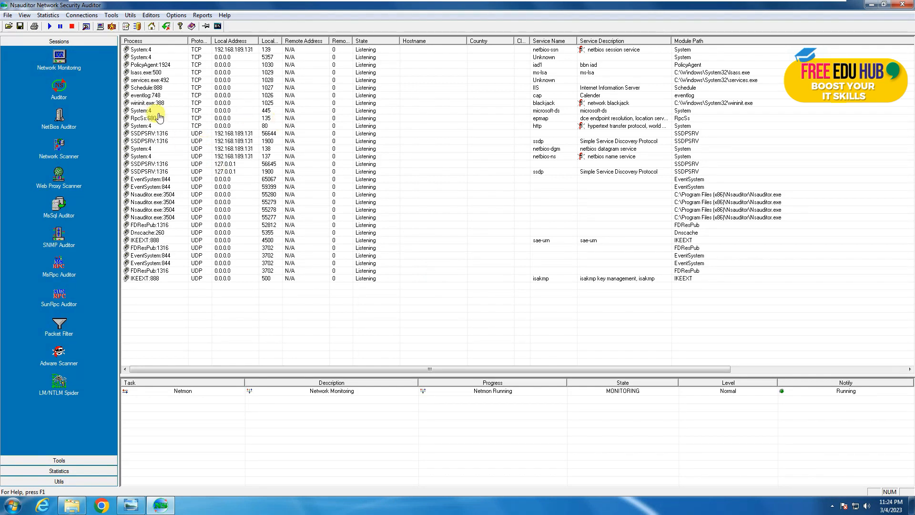
Step: Switch to Nsauditor, examine the Netmon task and the monitored processes and services, and briefly open its command prompt
left_click(179, 392)
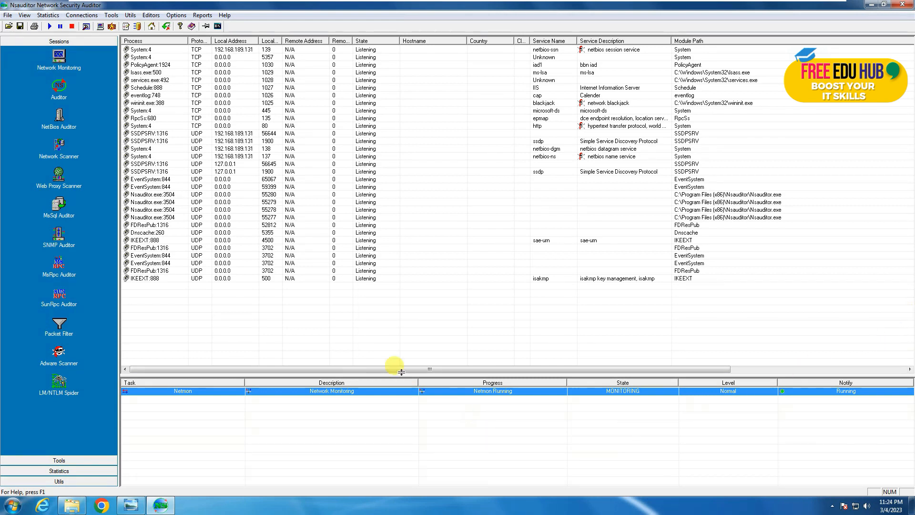
left_click(59, 56)
left_click(151, 49)
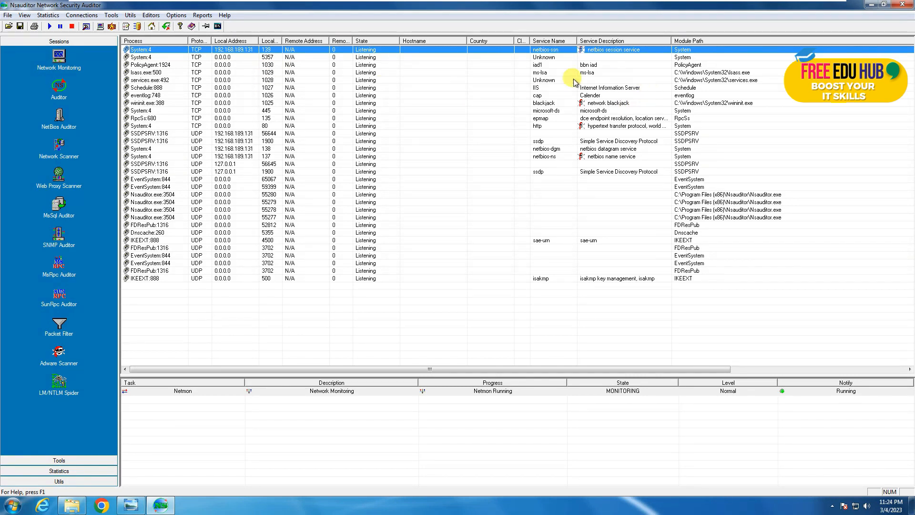
left_click(552, 64)
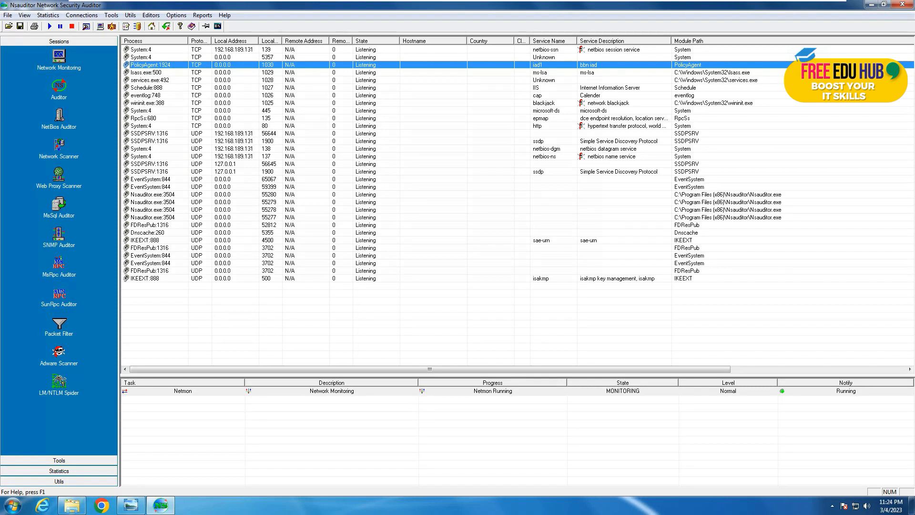
left_click(59, 56)
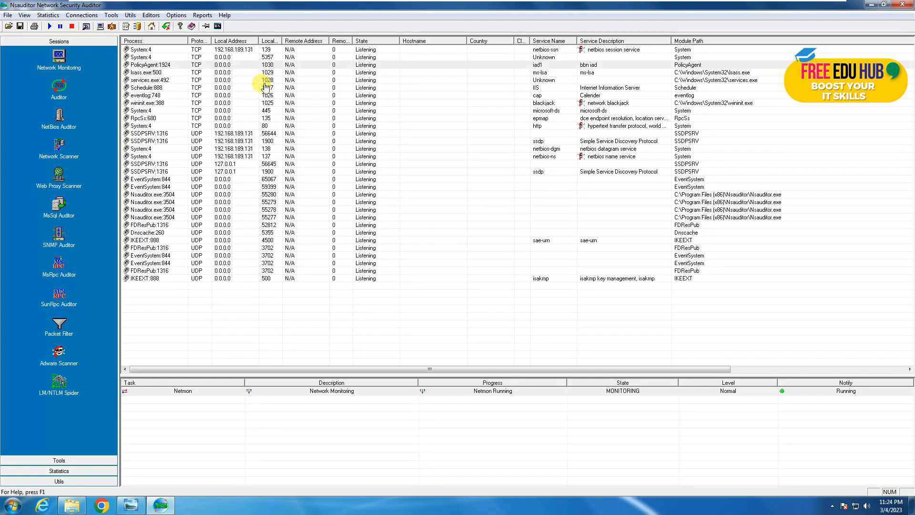
left_click(217, 27)
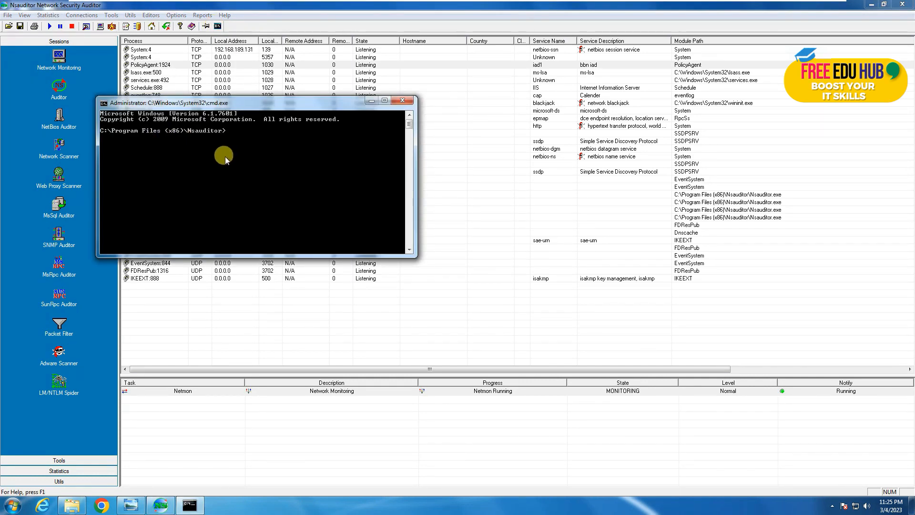
left_click(402, 101)
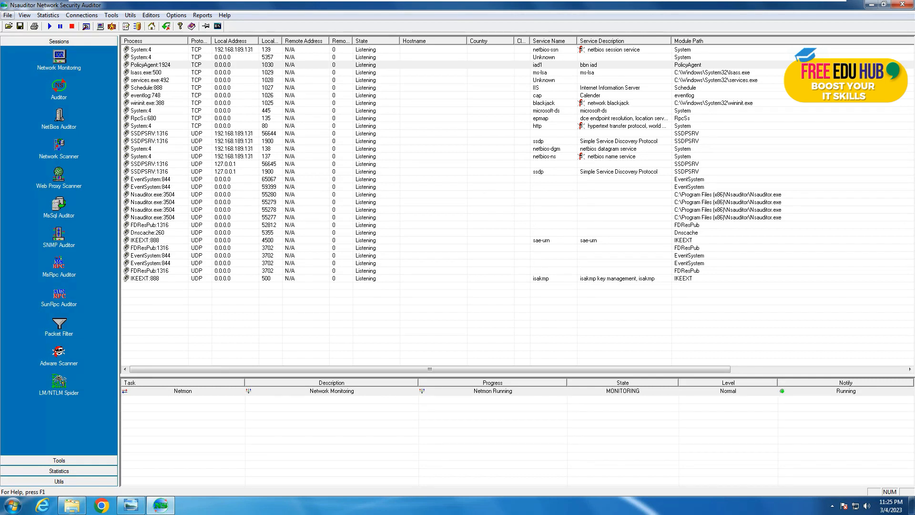
Step: Review the Network Audit options for host 192.168.189.131 using current credentials, and close the dialog without starting an audit
left_click(66, 88)
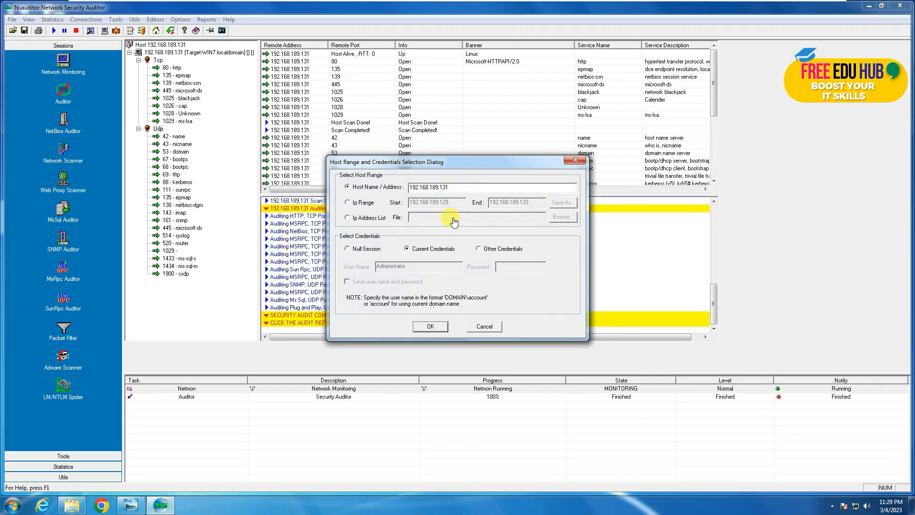
left_click(431, 326)
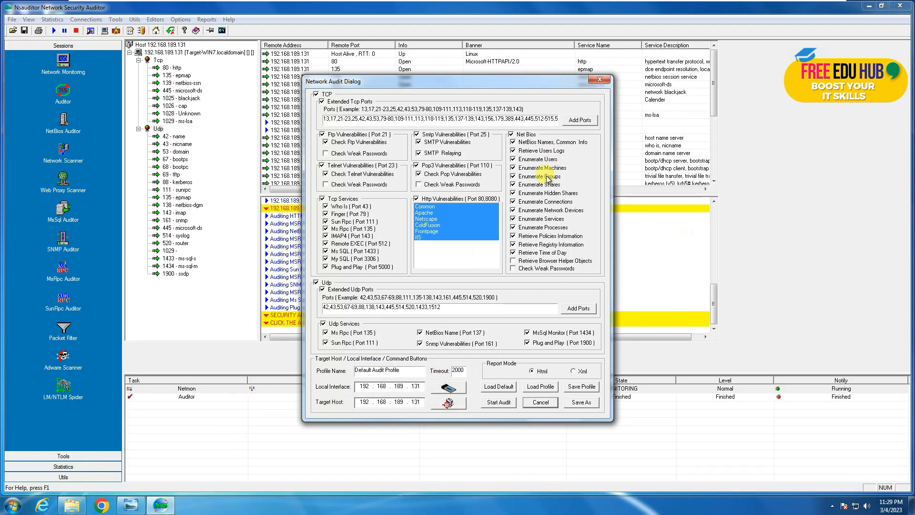
left_click(601, 79)
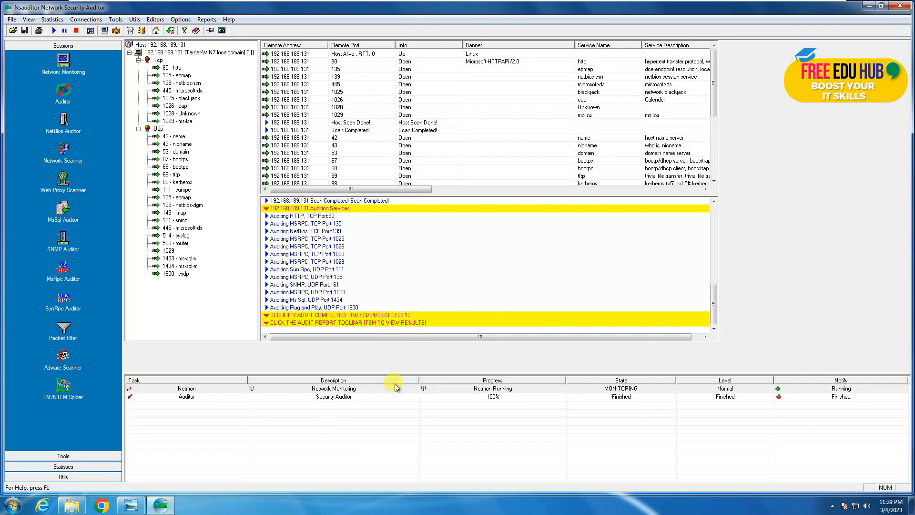
Step: Examine the finished Security Auditor task for 192.168.189.131, including the scan log, audited services, and the host's TCP and UDP ports
left_click(328, 397)
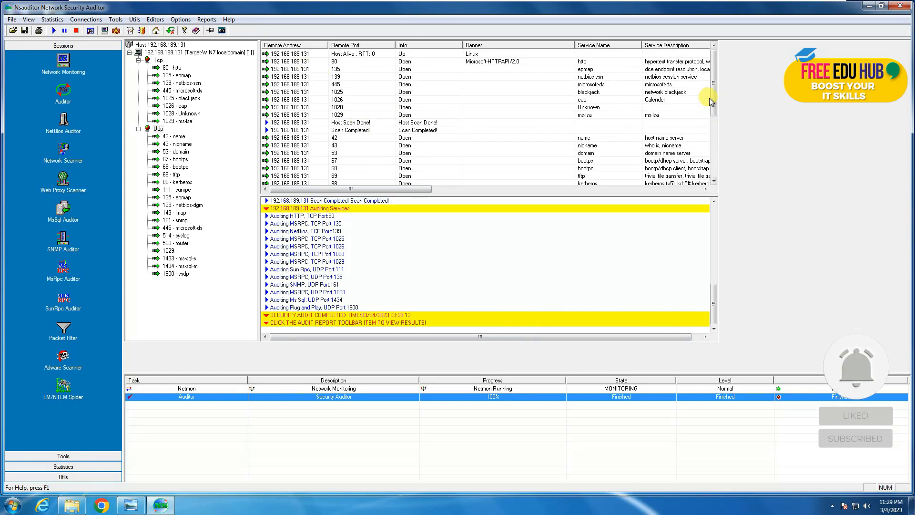
mouse_move(715, 92)
left_mouse_down()
mouse_move(709, 170)
mouse_move(710, 106)
left_mouse_up()
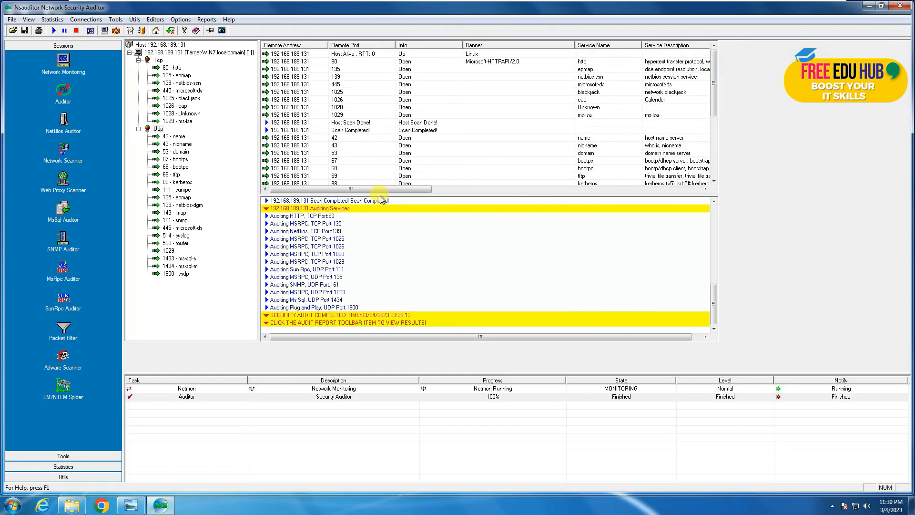
left_click(289, 239)
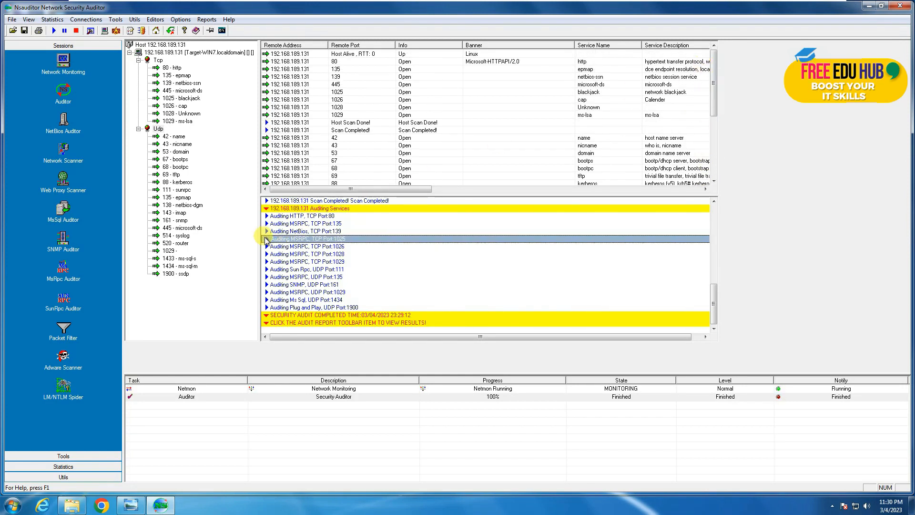
scroll(312, 274, "up", 6)
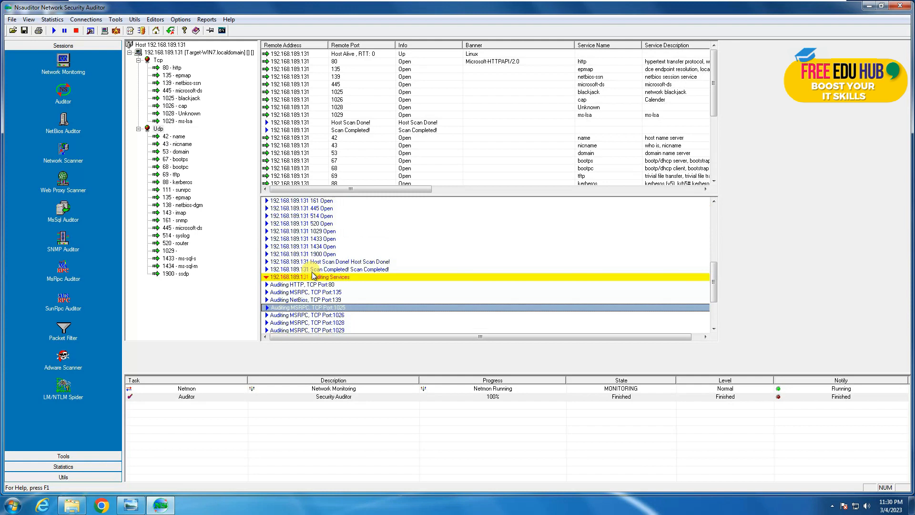
scroll(312, 274, "down", 5)
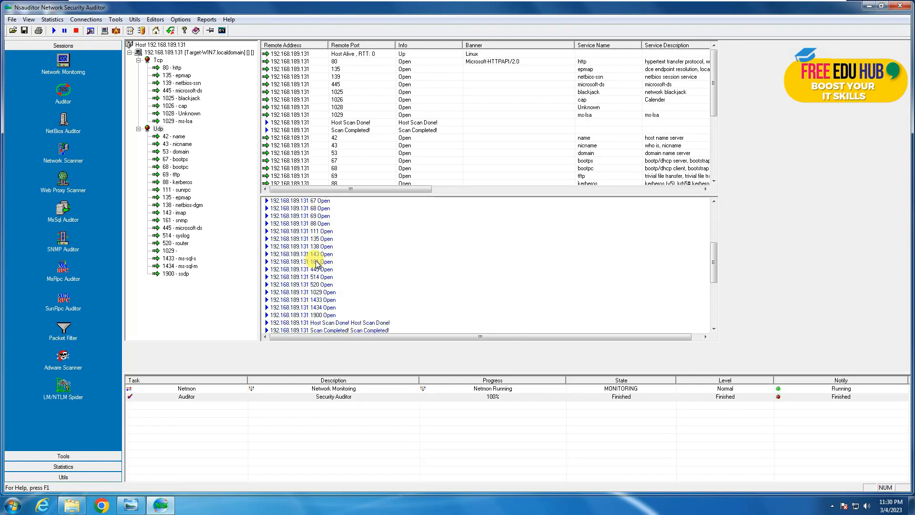
scroll(317, 264, "down", 1)
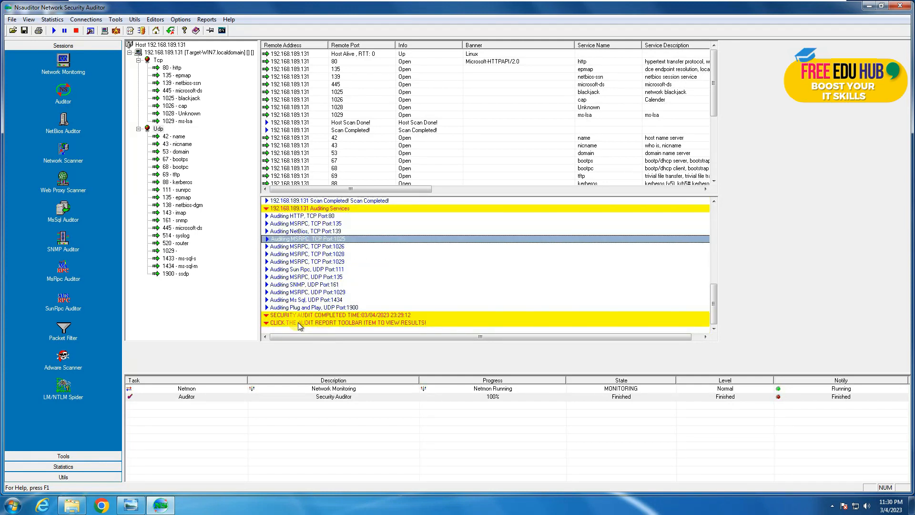
left_click(172, 258)
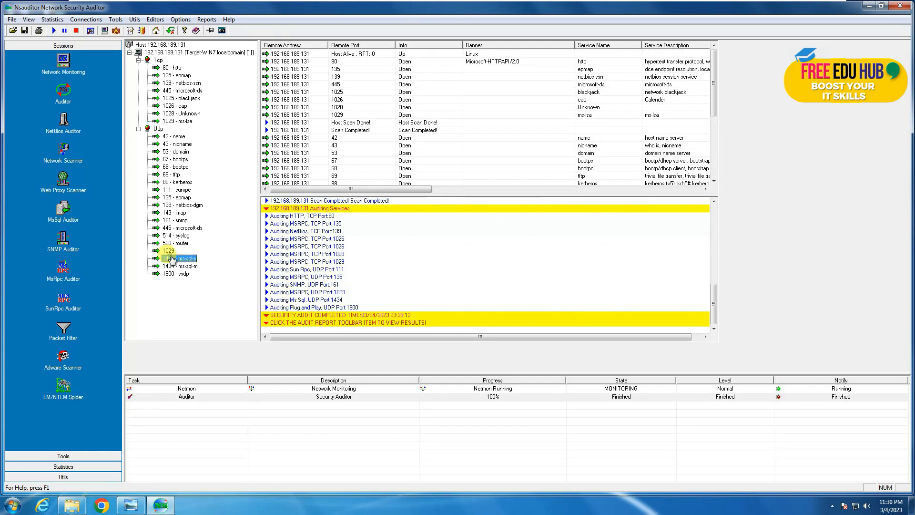
left_click(183, 197)
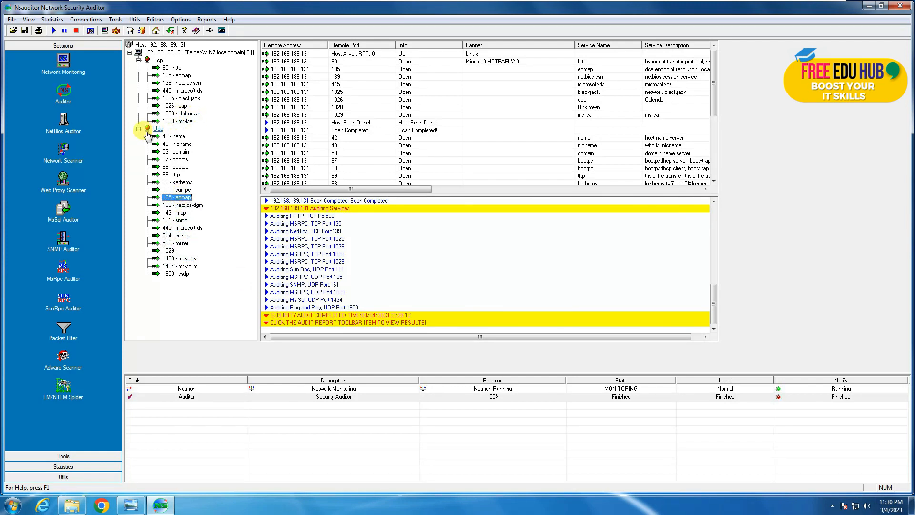
Step: Open the NetBios Auditor, review the host range dialog with the 192.168.189.129 to 192.168.189.133 IP range selected, and cancel it
left_click(65, 120)
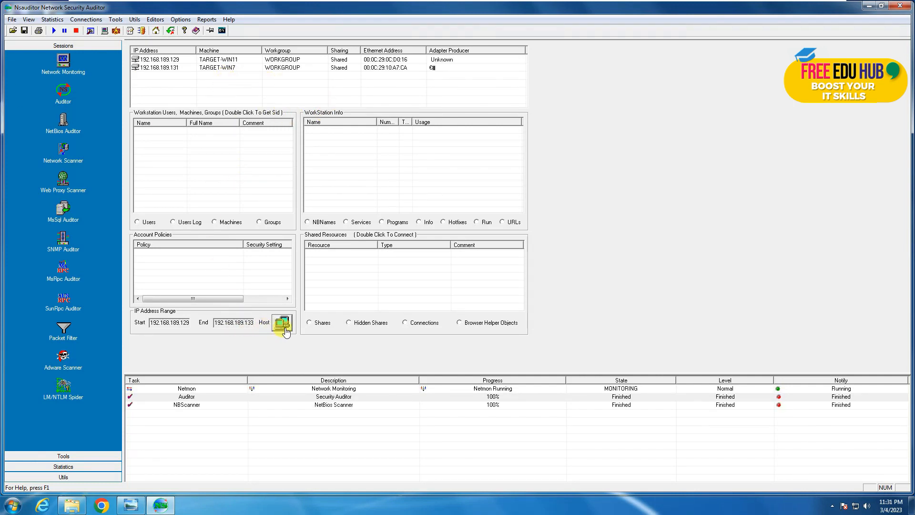
left_click(282, 324)
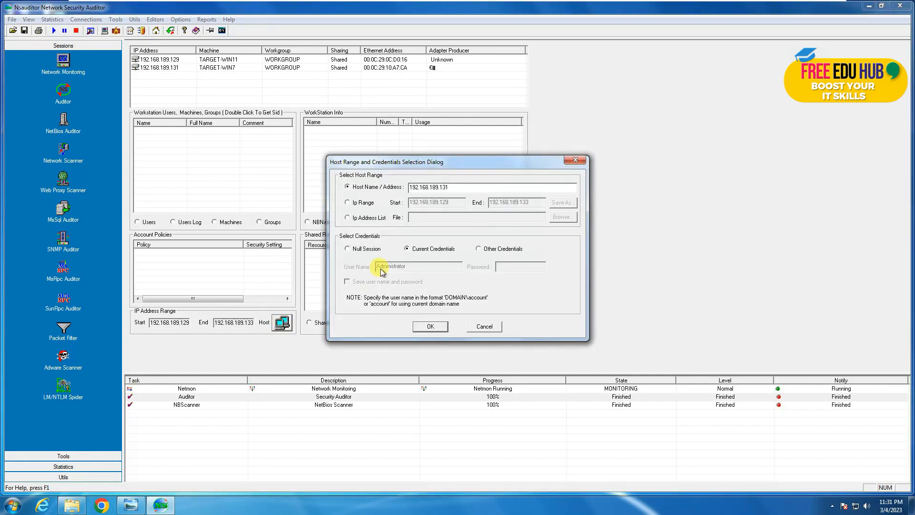
left_click(360, 202)
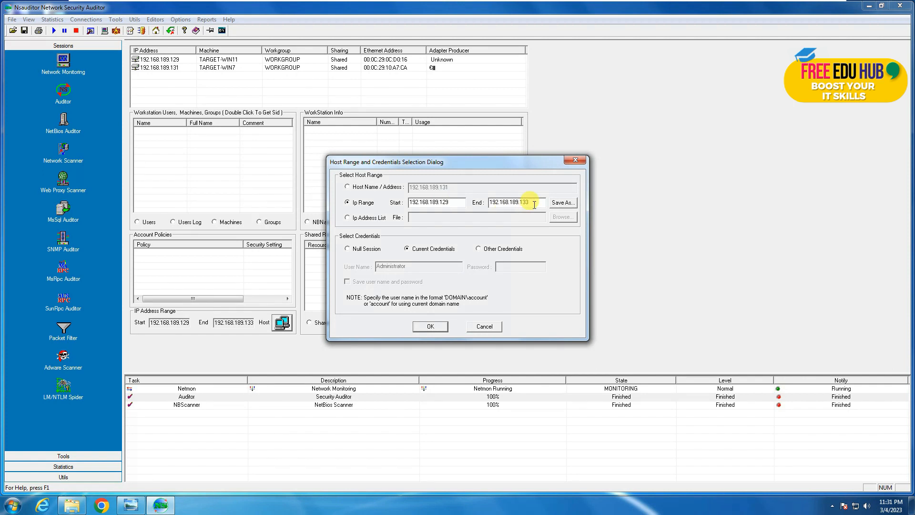
left_click(484, 326)
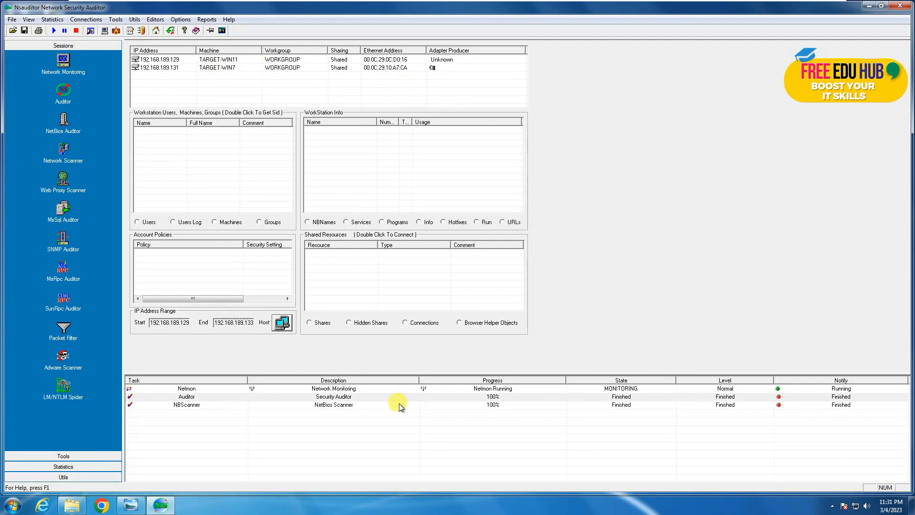
Step: Examine the NetBios Scanner task and the Ethernet addresses and adapter producers of the scanned machines
left_click(340, 408)
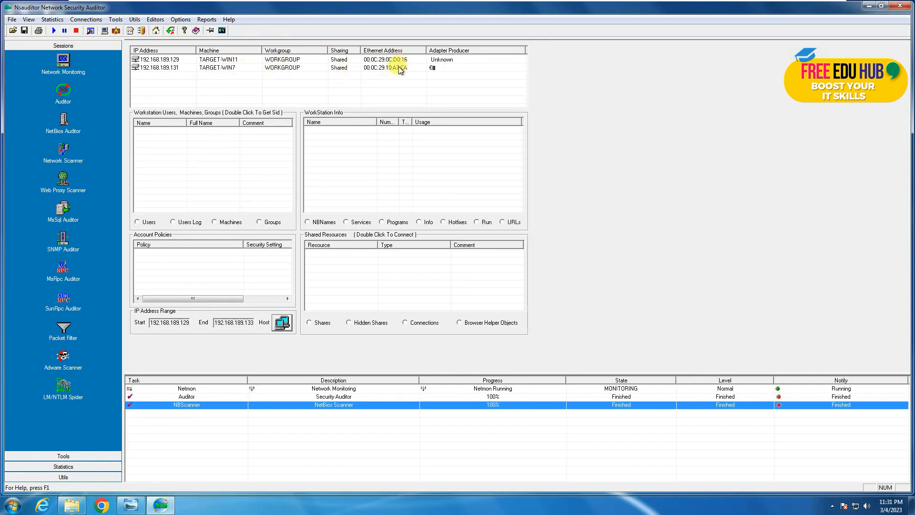
left_click(438, 60)
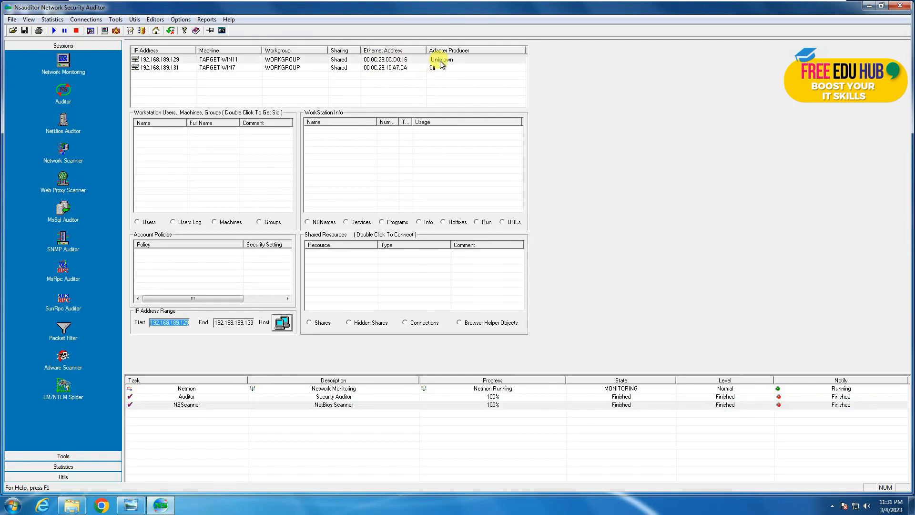
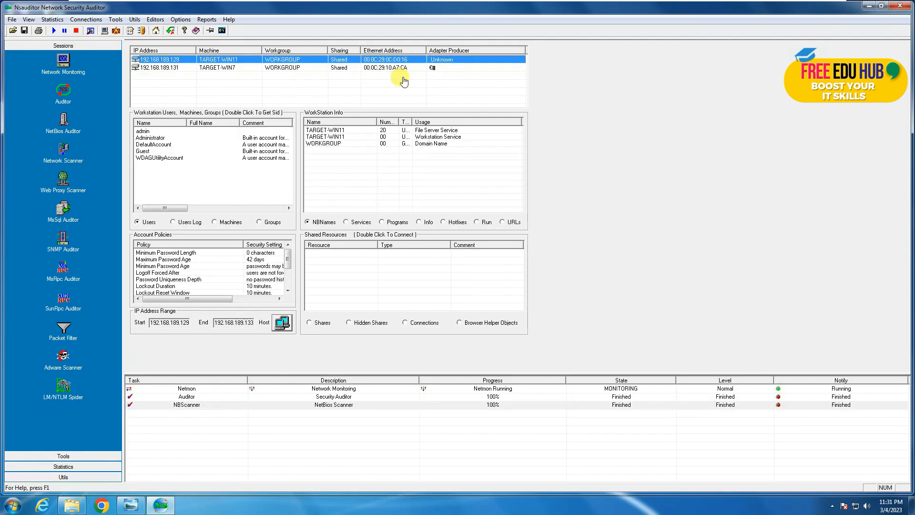
Step: Examine the user accounts and account policies of host 192.168.189.131 (TARGET-WIN7) in the NetBios scan results
left_click(341, 68)
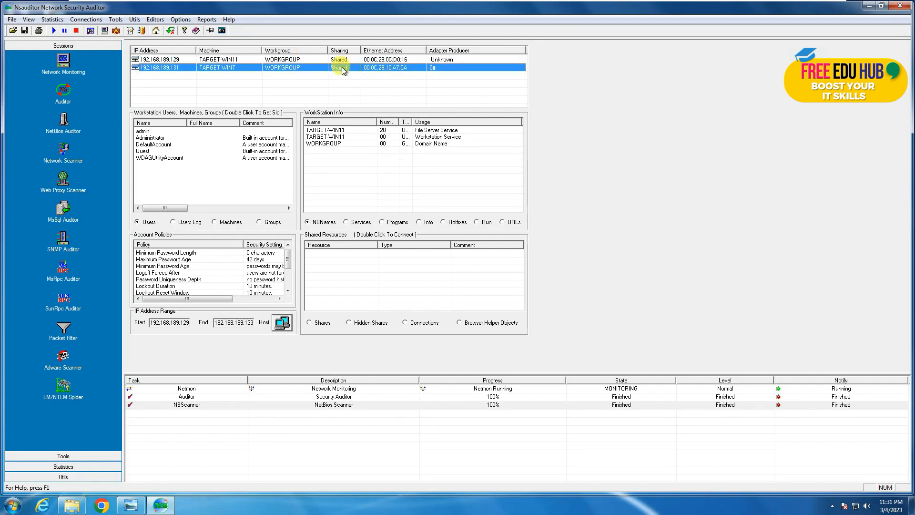
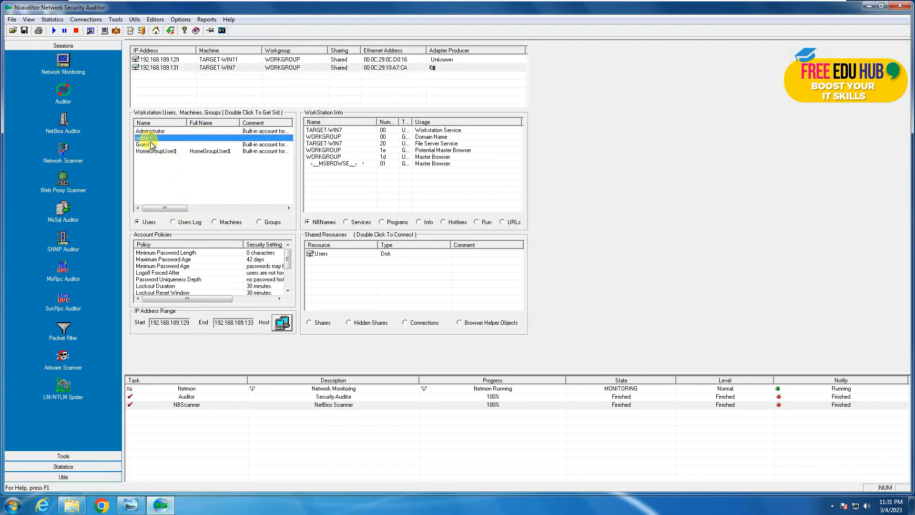
left_click(151, 151)
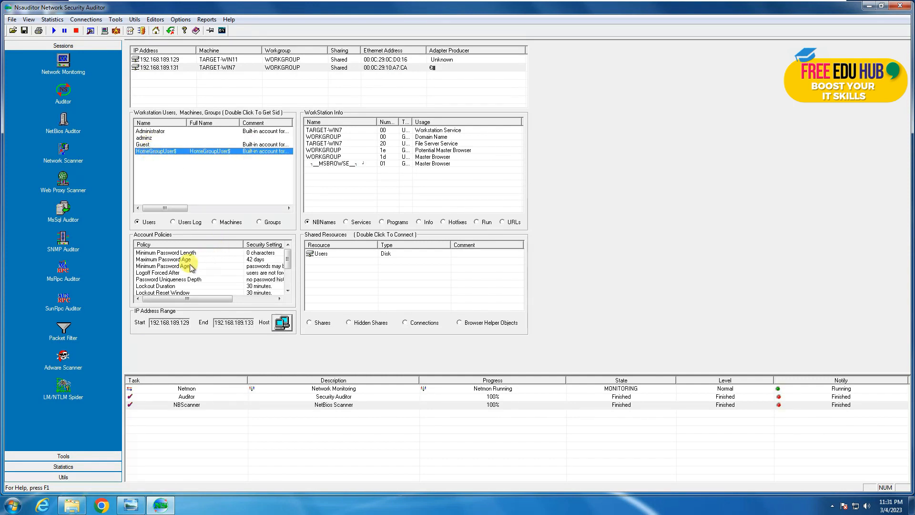
left_click(168, 252)
left_click(175, 260)
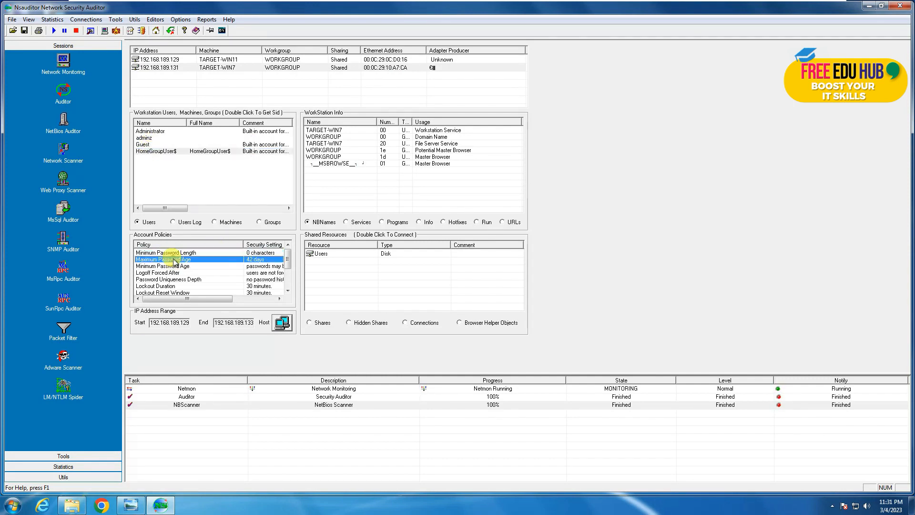
scroll(179, 267, "down", 2)
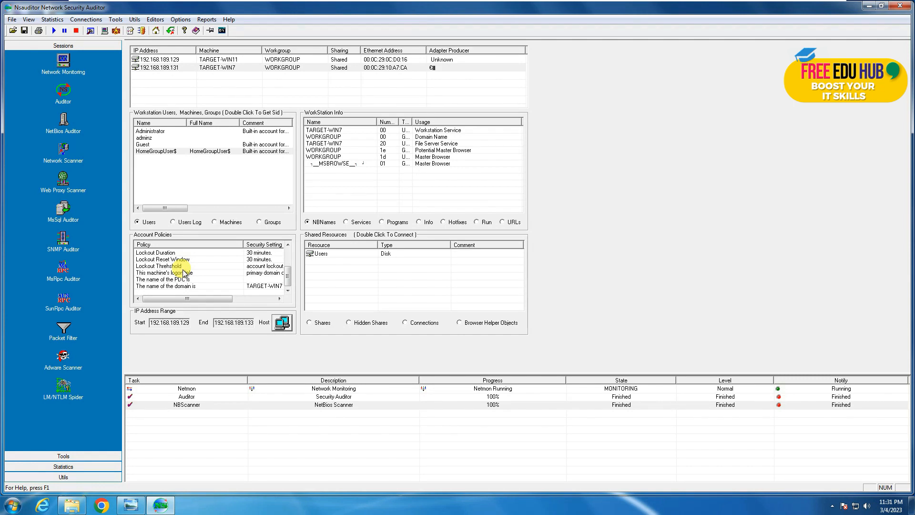
scroll(183, 272, "up", 2)
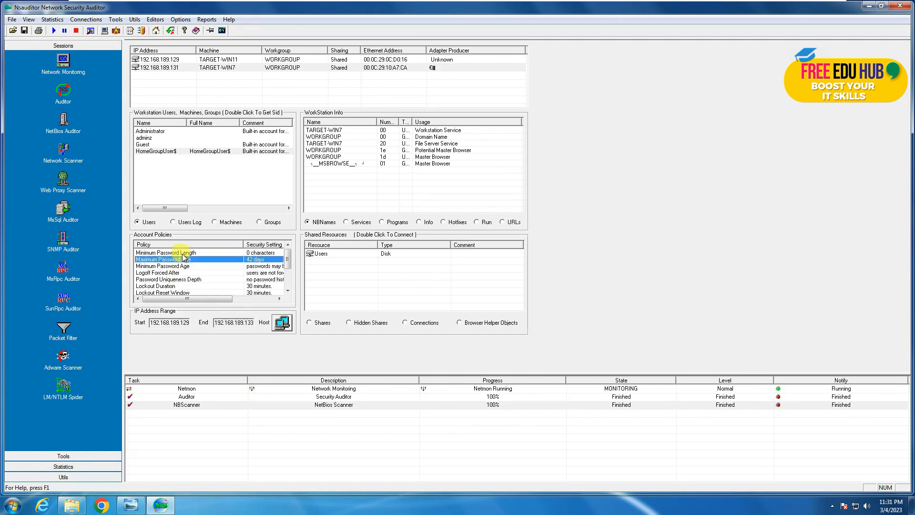
Step: Examine the shared Users resource and the NetBIOS names listed for TARGET-WIN7
left_click(321, 256)
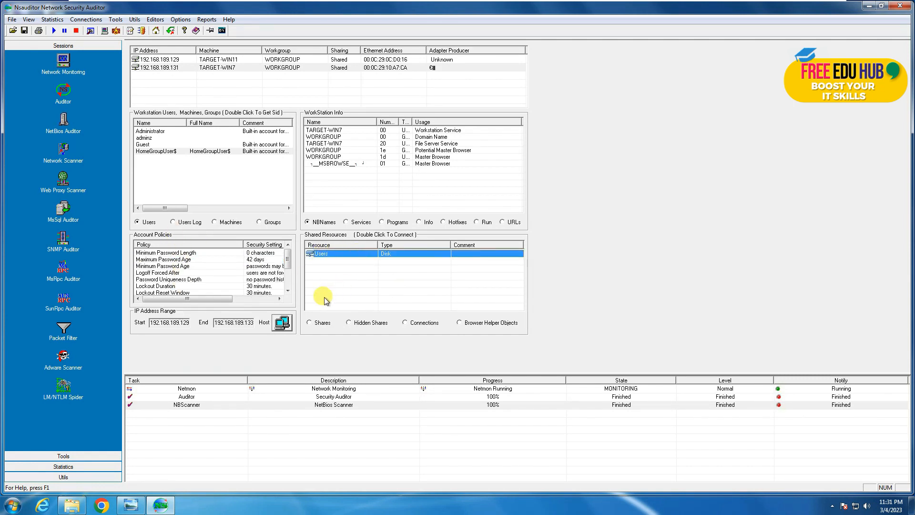
left_click(329, 130)
left_click(329, 137)
left_click(329, 144)
left_click(332, 157)
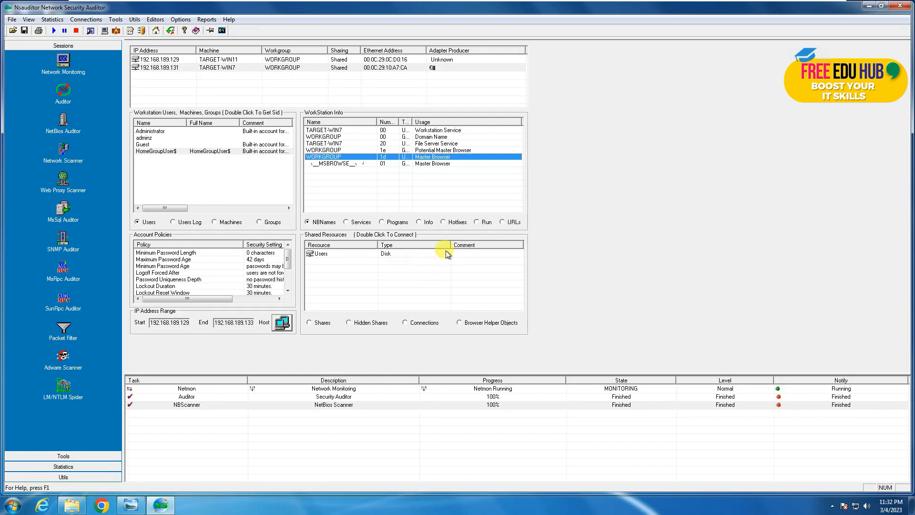
Step: Review the services, programs, info and URLs categories of TARGET-WIN7's workstation info, and look over its user accounts again
left_click(346, 222)
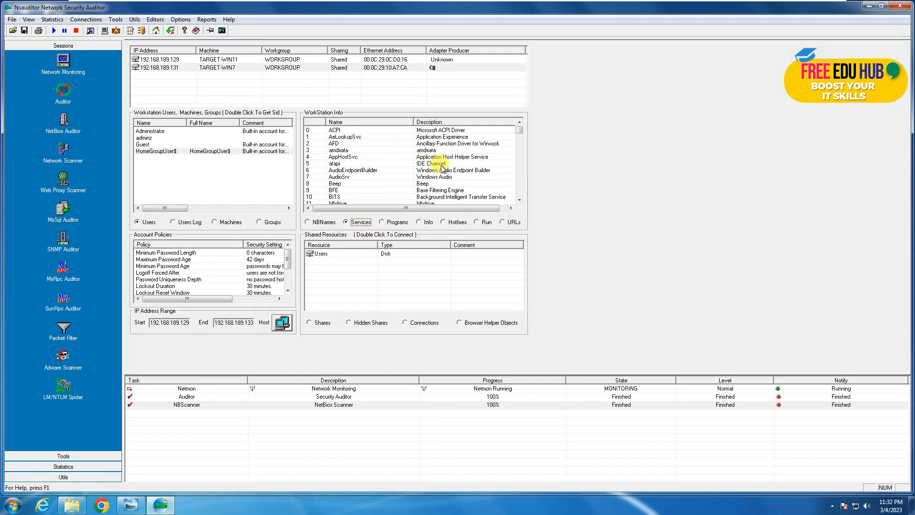
left_click(381, 223)
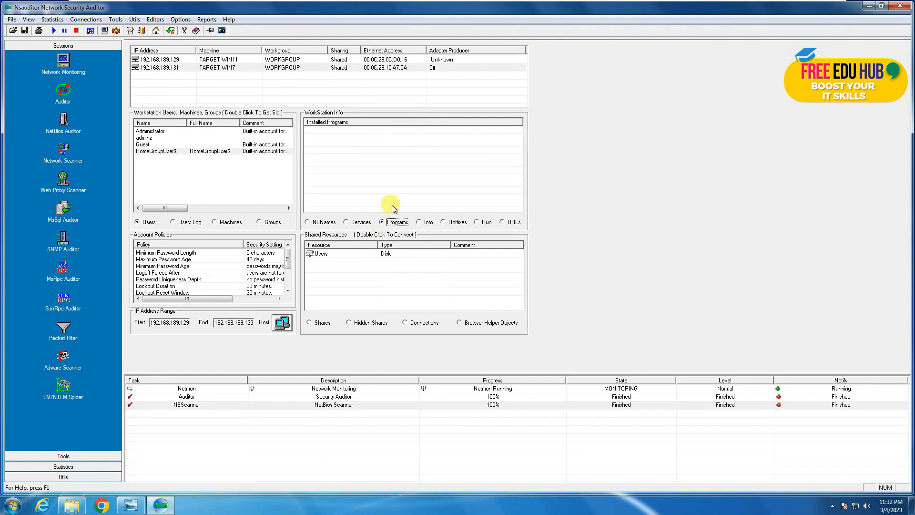
left_click(419, 223)
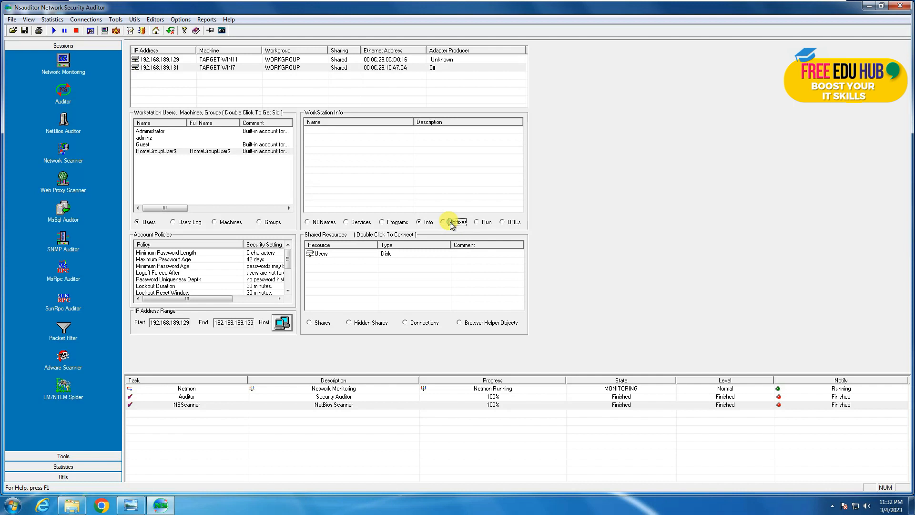
left_click(501, 222)
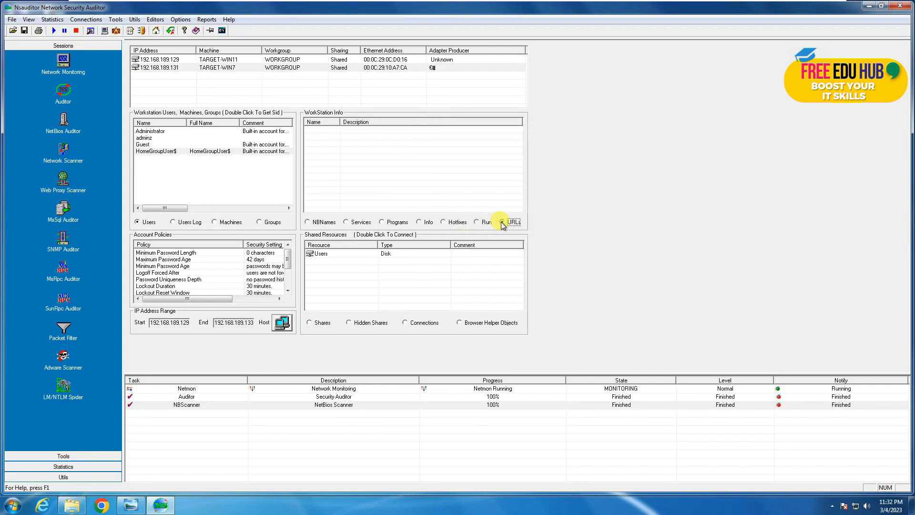
left_click(173, 131)
left_click(174, 138)
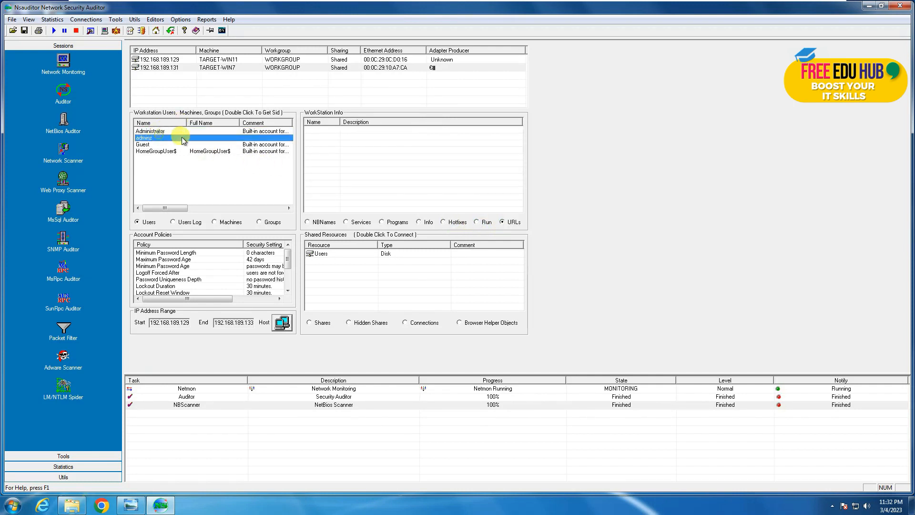
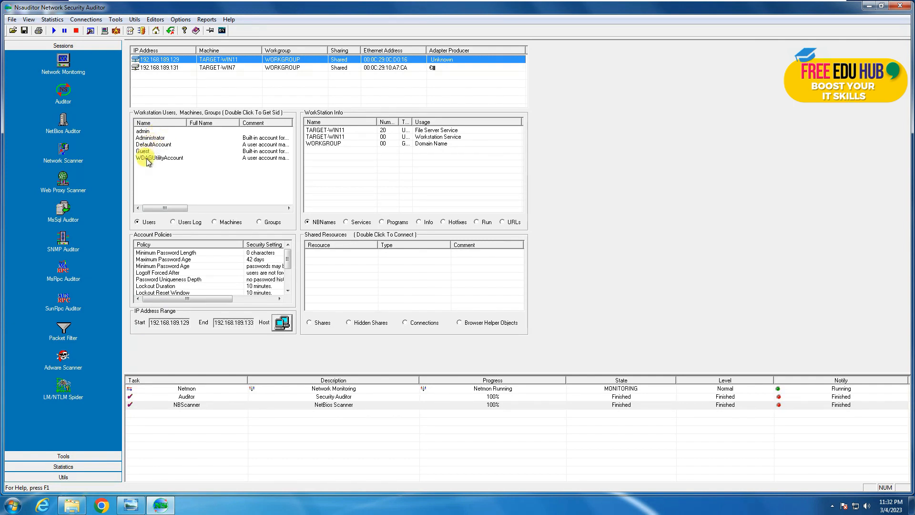
Step: Examine the users, users log and machines information for host 192.168.189.129 (TARGET-WIN11)
left_click(145, 151)
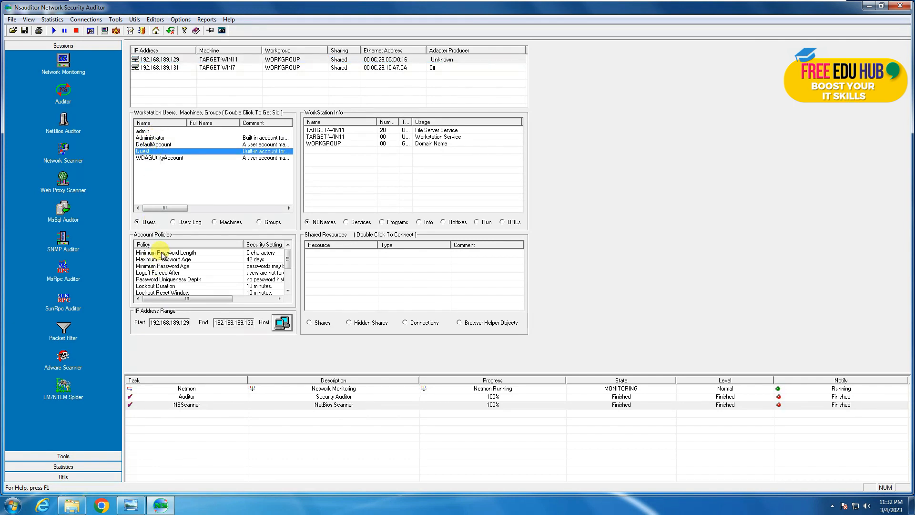
left_click(183, 223)
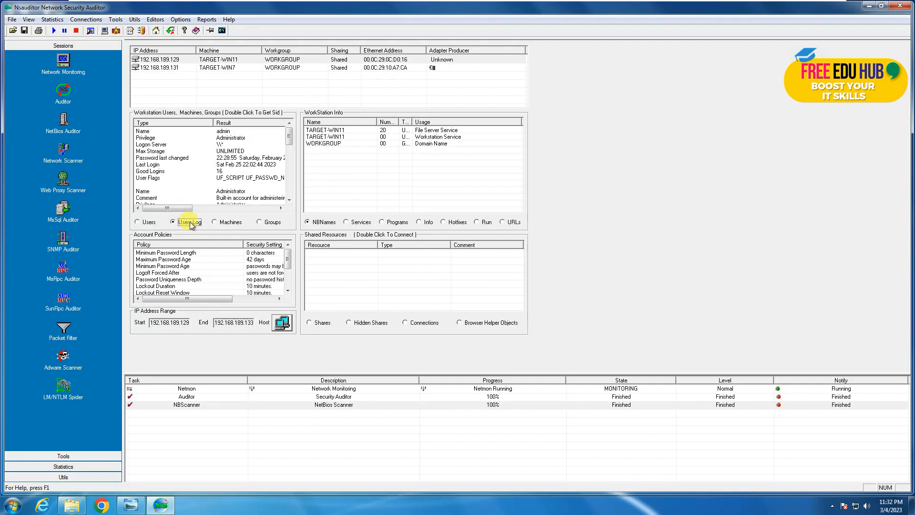
left_click(217, 223)
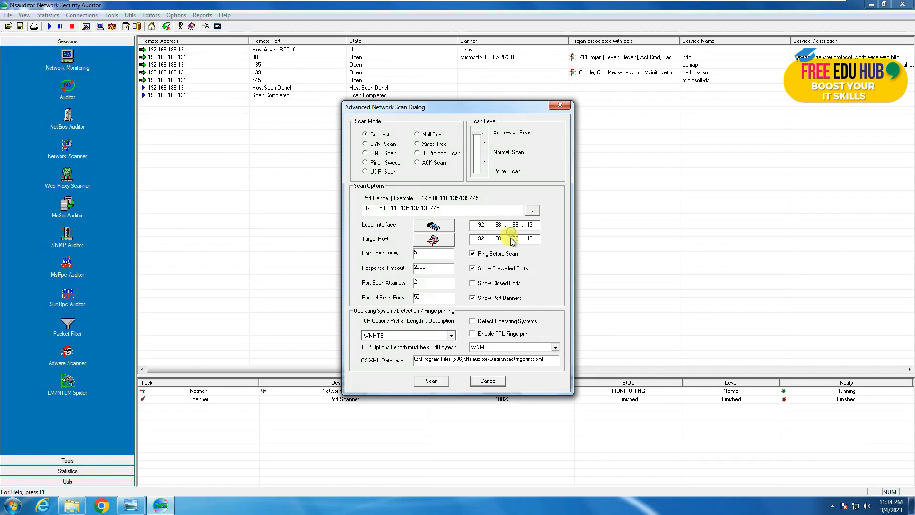
Step: Try to start a Connect scan of target host 192.168.189.131 with current credentials, and cancel the Advanced Network Scan dialog
left_click(431, 381)
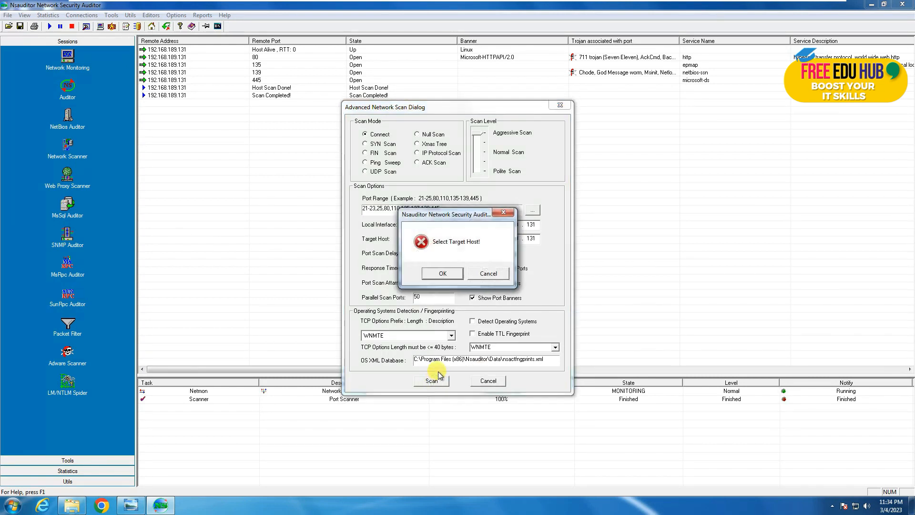
left_click(443, 274)
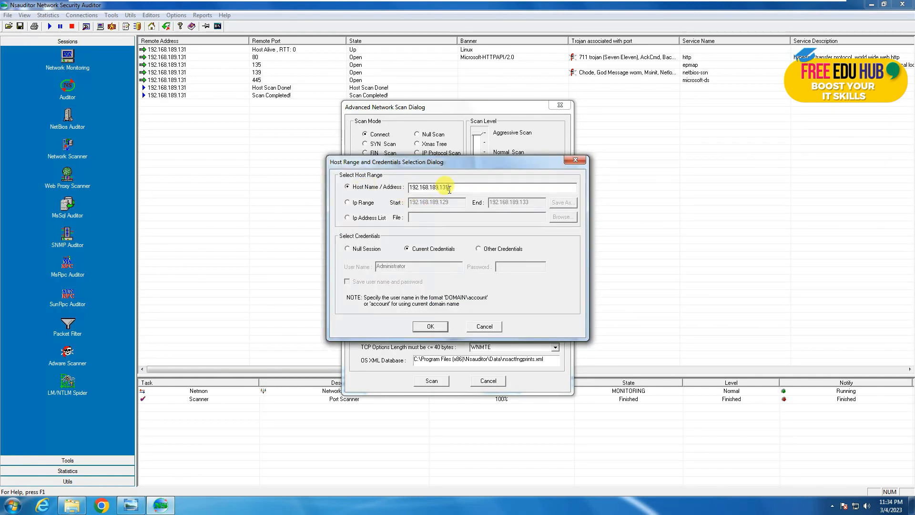
left_click(431, 326)
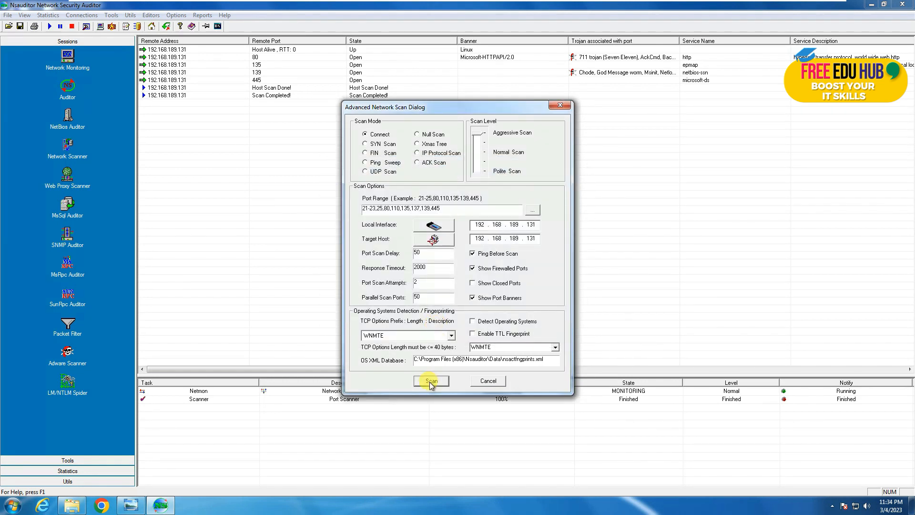
left_click(487, 380)
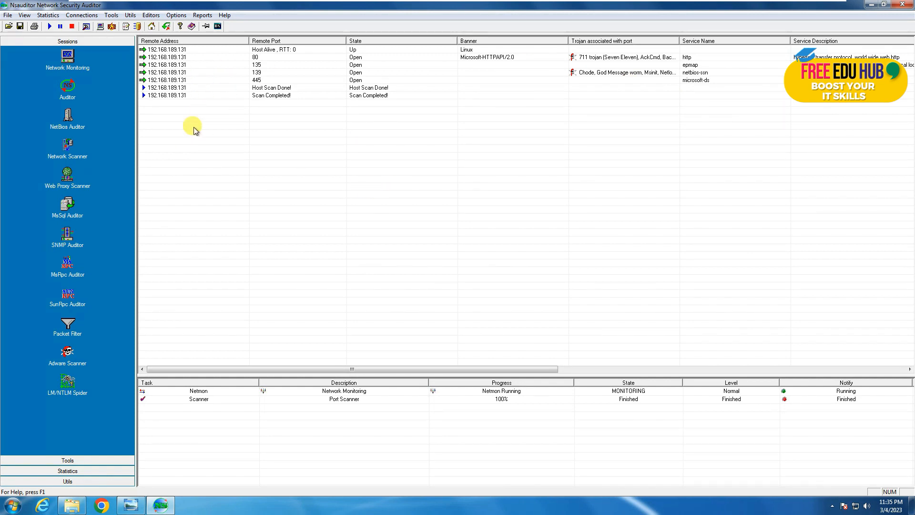
Step: Examine the trojans associated with open ports 80 and 139 in the port scan results for 192.168.189.131
left_click(567, 73)
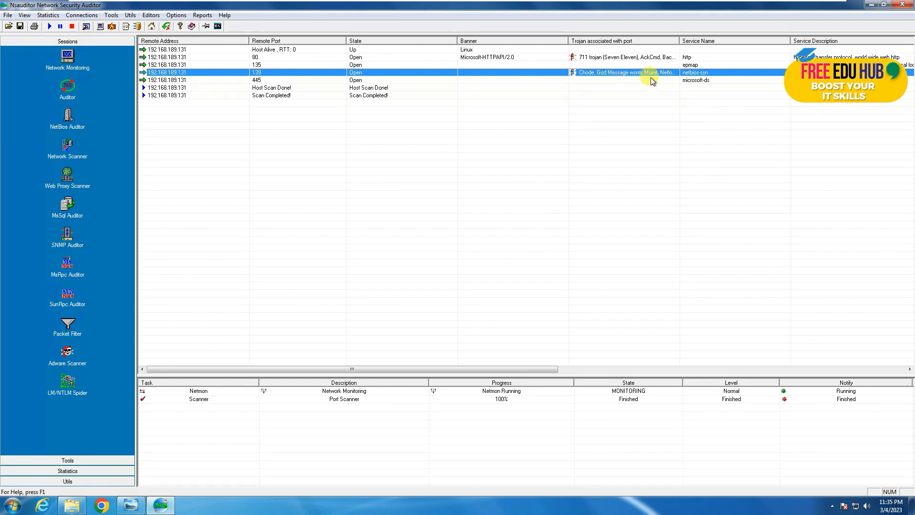
left_click(639, 58)
left_click(637, 73)
Step: Open the Web Proxy Scanner, review its host and port settings, and enable Check CGI Vulnerabilities with View all responses
left_click(68, 174)
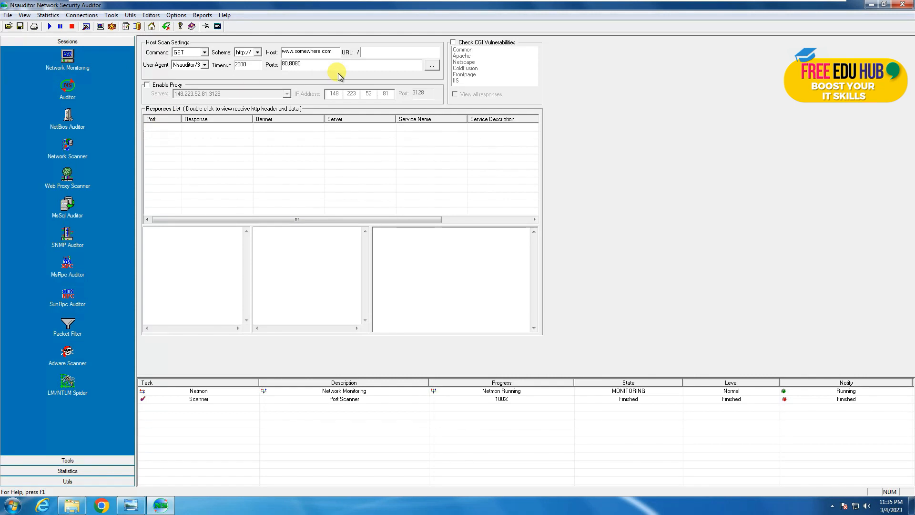
left_click(322, 65)
left_click_drag(328, 65, 243, 57)
left_click_drag(339, 51, 241, 56)
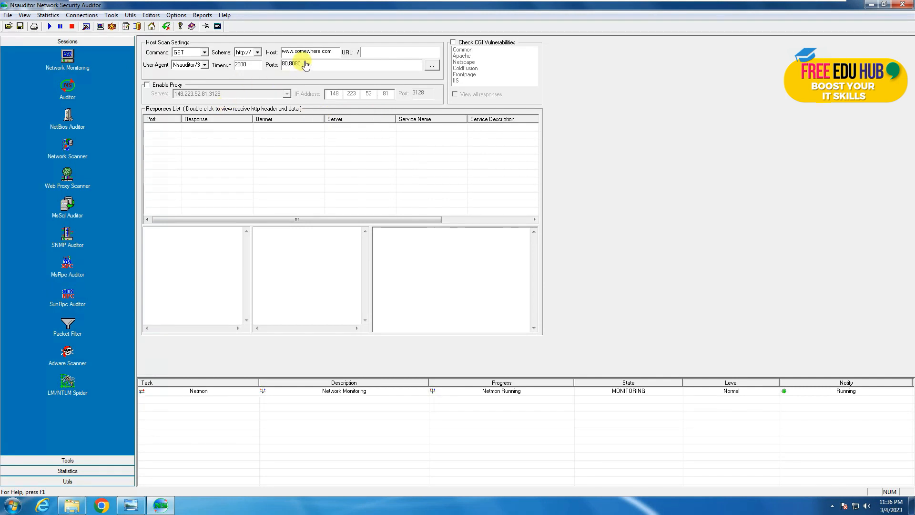
left_click(452, 42)
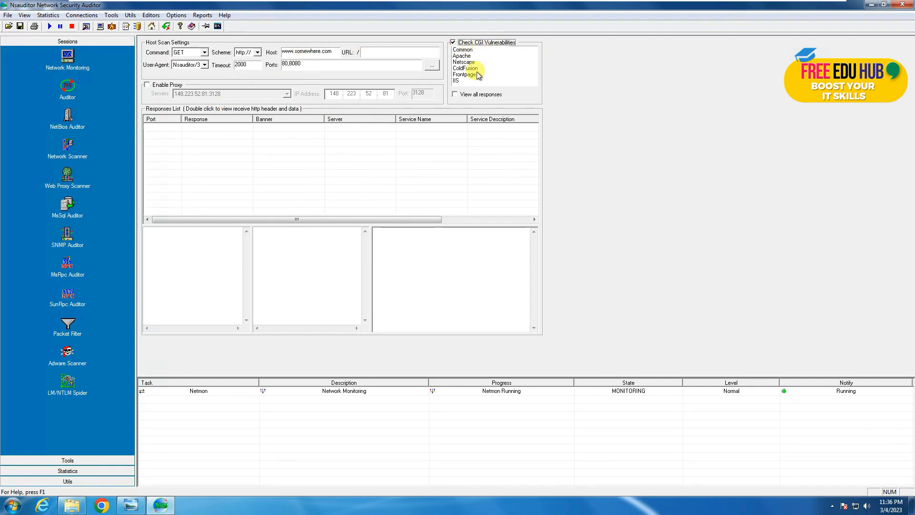
left_click(455, 95)
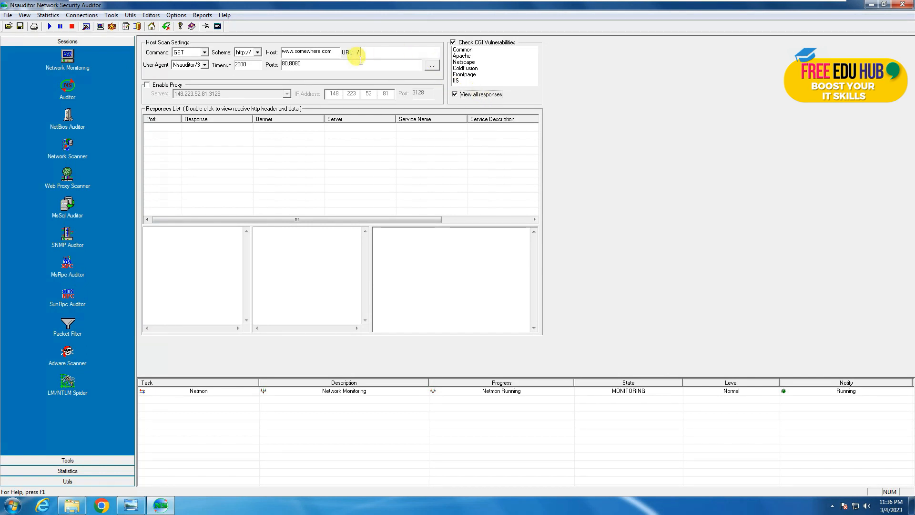
Step: Browse the TCP port list available for the web proxy scan, and cancel the port selection
left_click(394, 67)
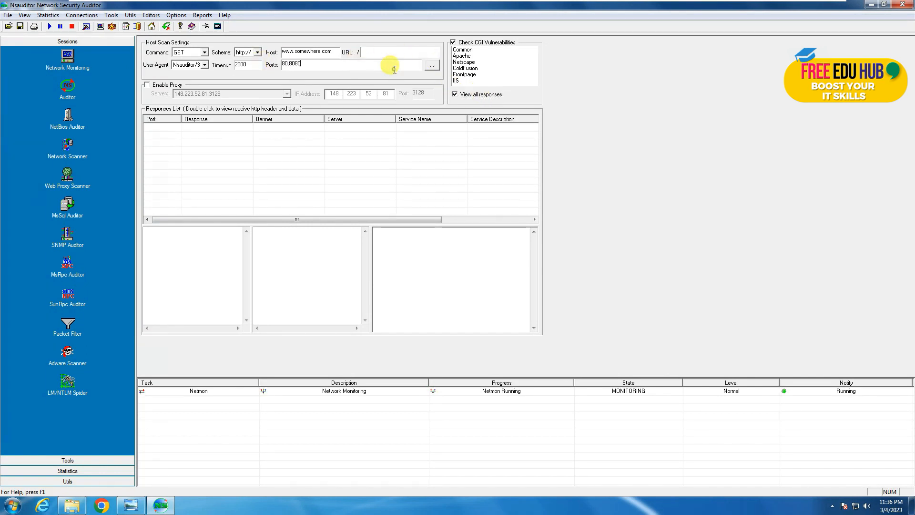
left_click(433, 65)
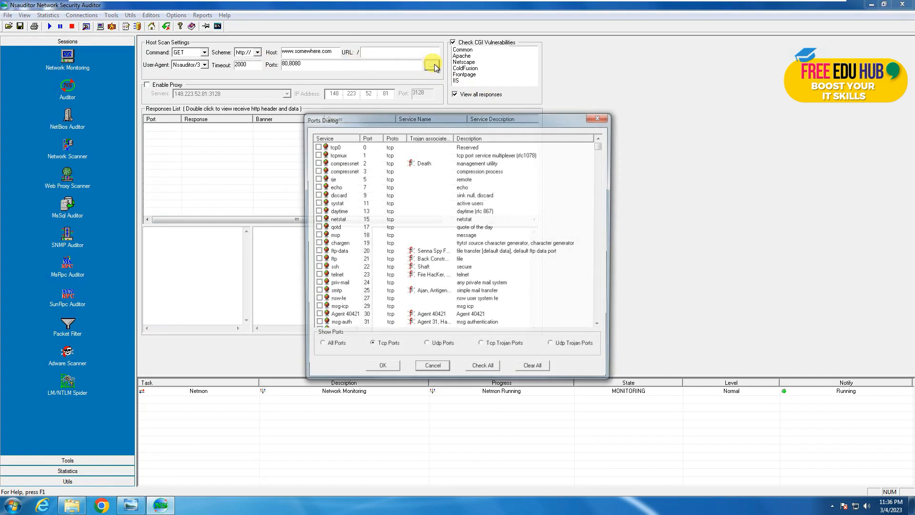
left_click(343, 252)
scroll(353, 307, "down", 20)
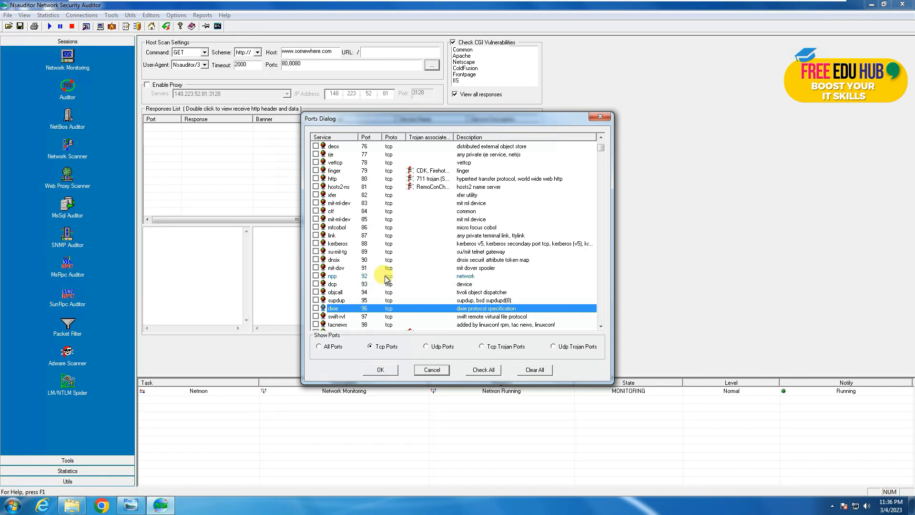
scroll(363, 195, "up", 6)
scroll(364, 195, "up", 5)
left_click(364, 195)
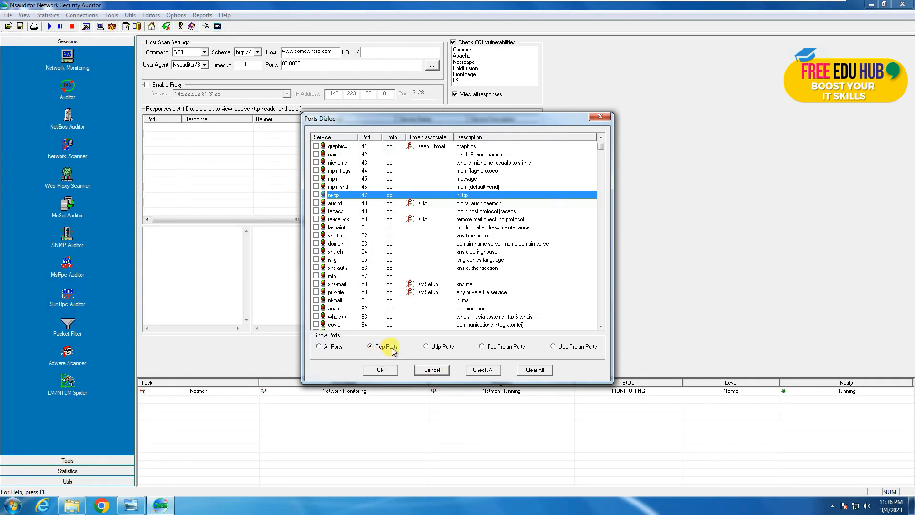
left_click(433, 370)
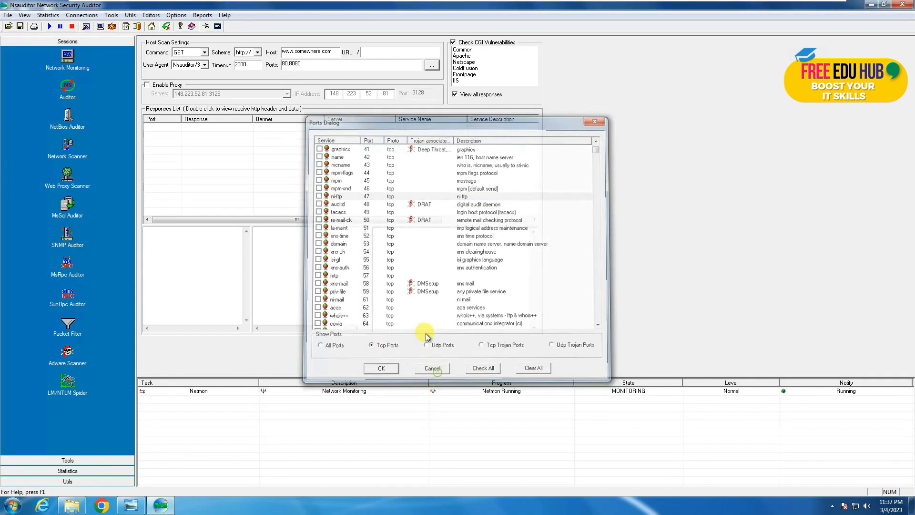
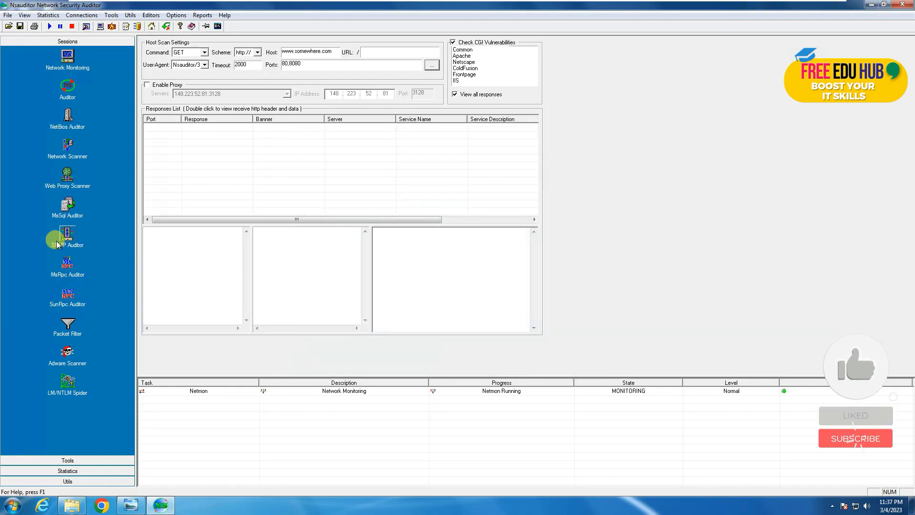
Step: Open the SNMP Auditor, review its object ID and available Description categories, and close the dialog
left_click(66, 234)
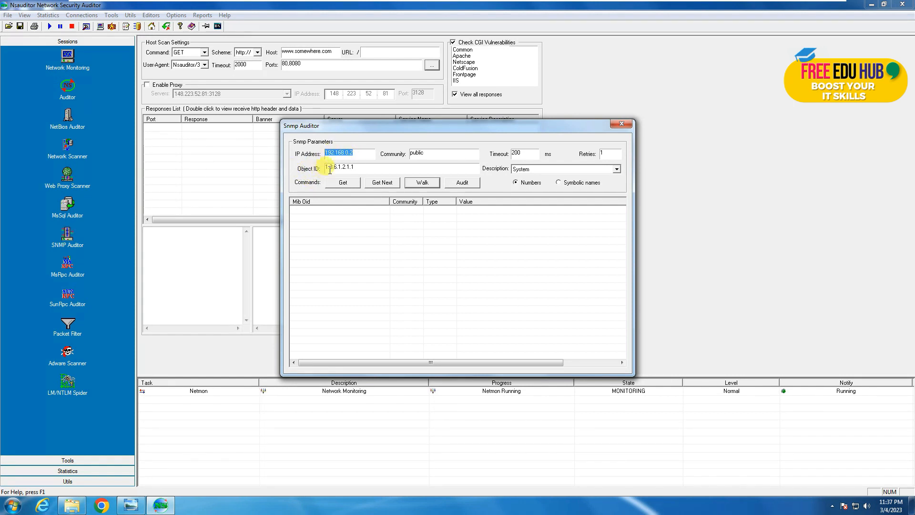
left_click_drag(364, 167, 301, 168)
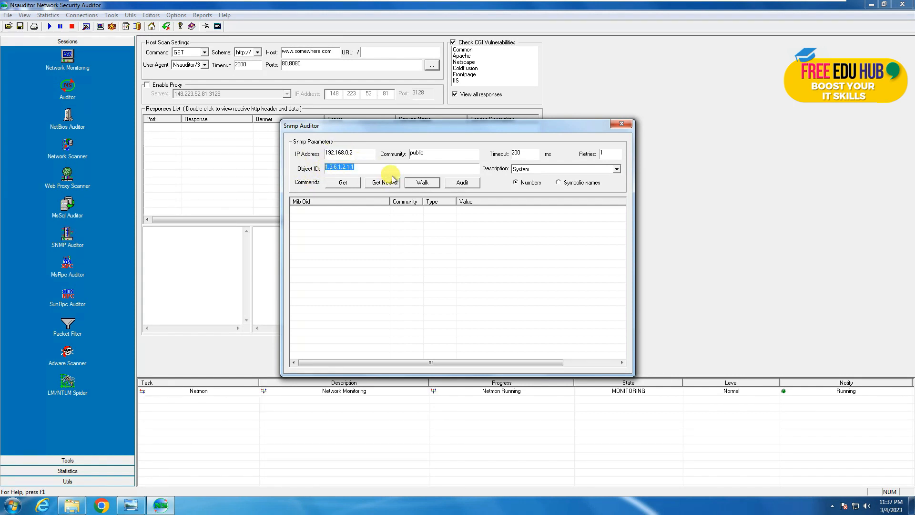
left_click(567, 170)
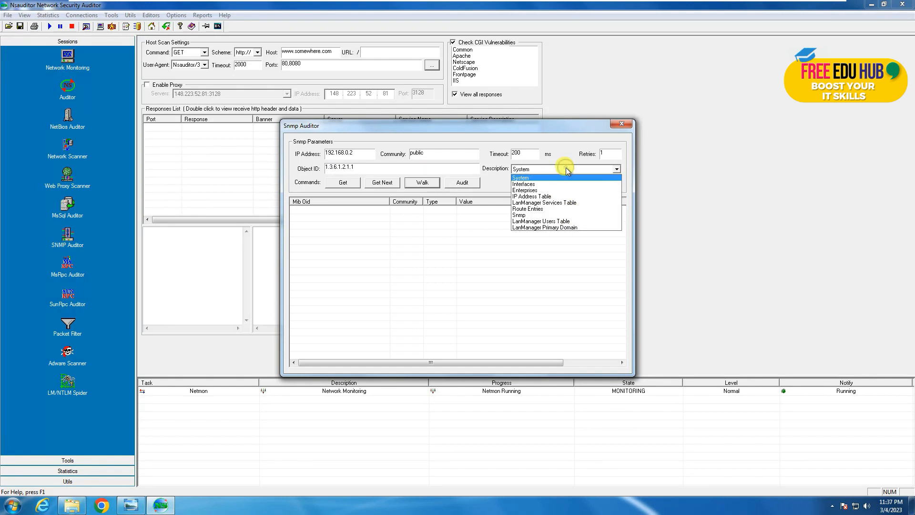
left_click(483, 297)
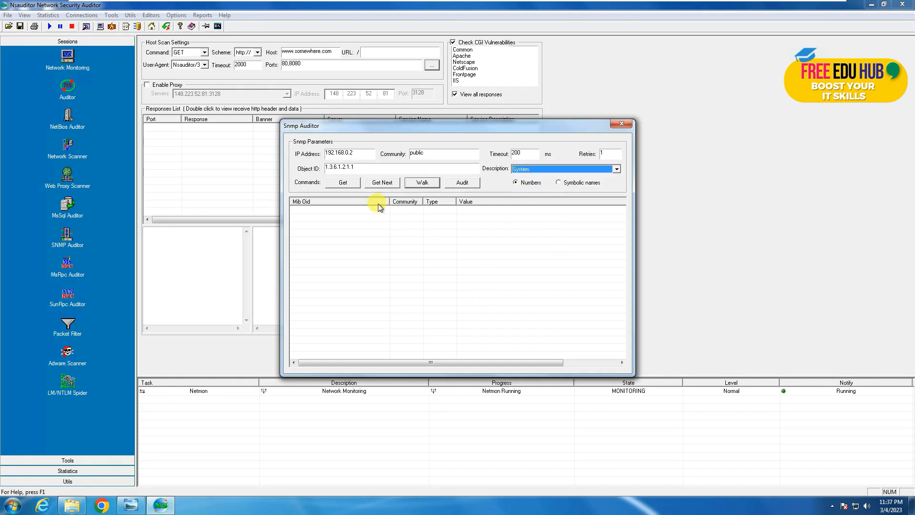
left_click(622, 123)
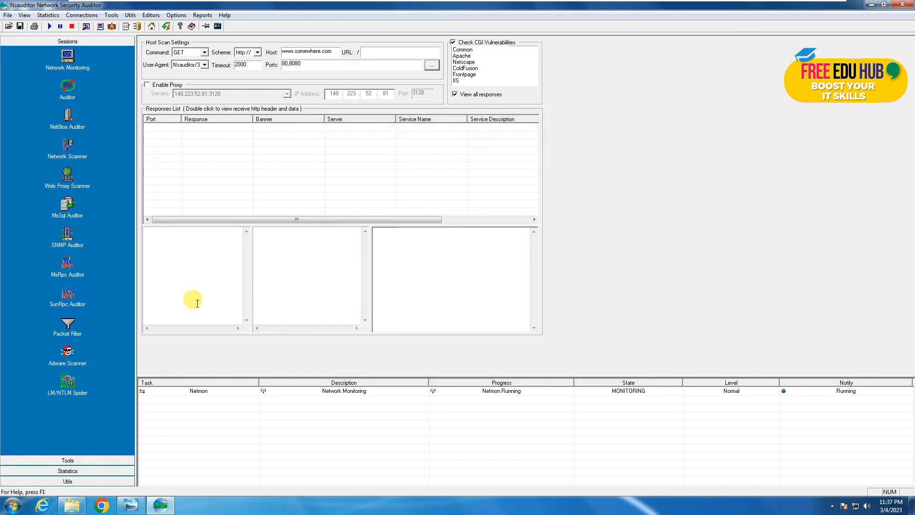
Step: Review the MsRpc Auditor's transport protocol choices and the SunRpc Auditor's portmap options, closing each dialog
left_click(59, 266)
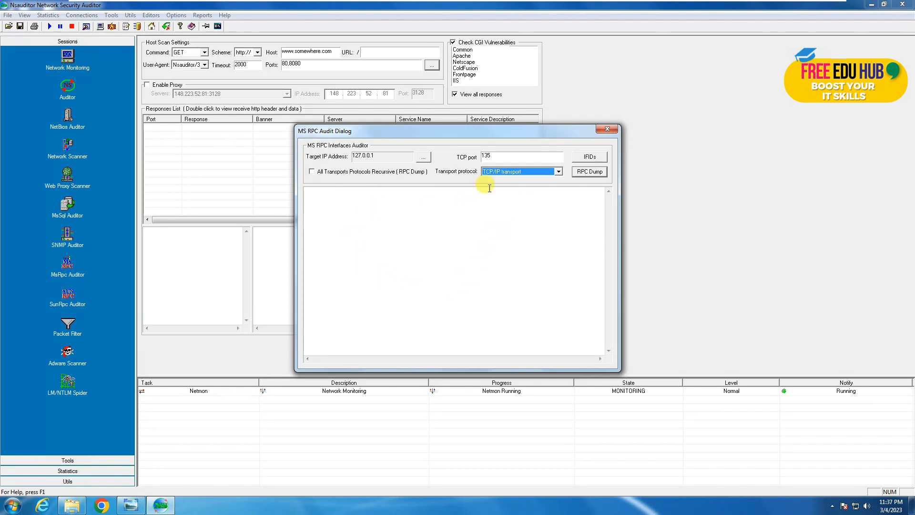
left_click(519, 173)
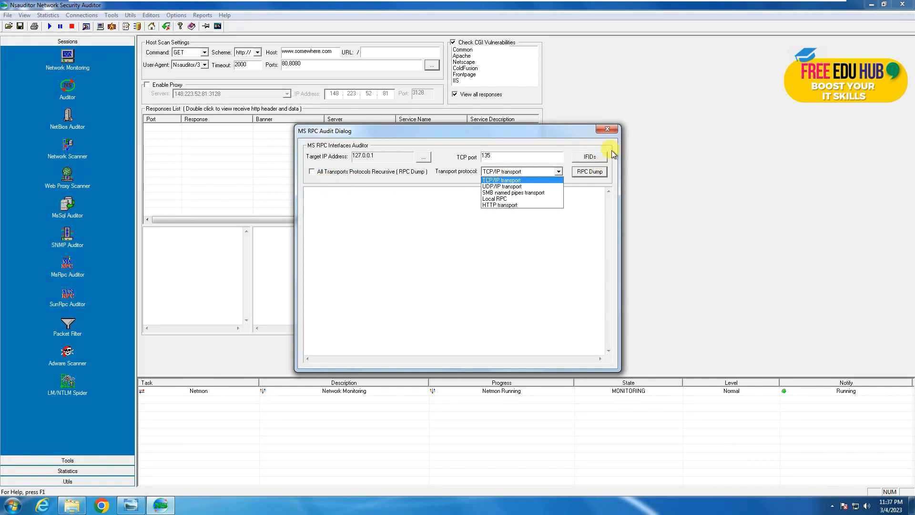
left_click(607, 129)
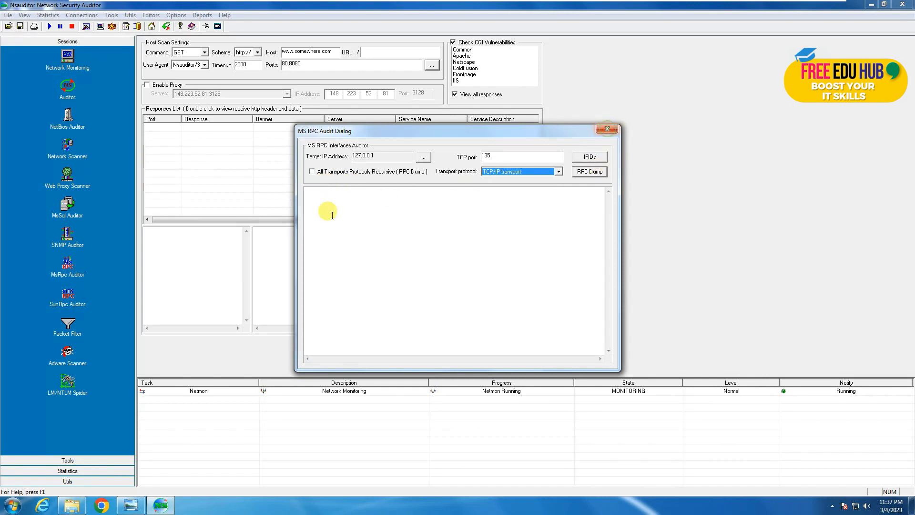
left_click(607, 130)
left_click(69, 305)
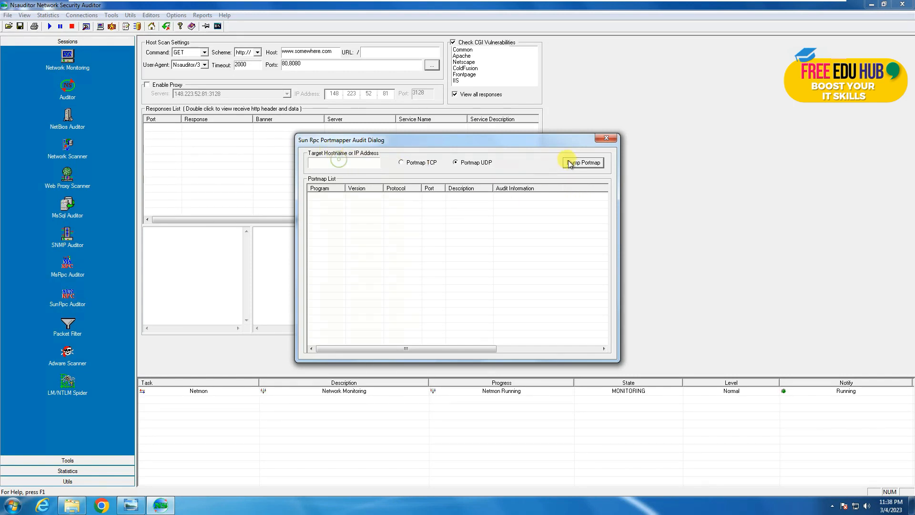
left_click(605, 139)
Step: Open the Packet Filter for interface 192.168.189.131, review the IP header filter options, and cancel without starting a capture
left_click(73, 336)
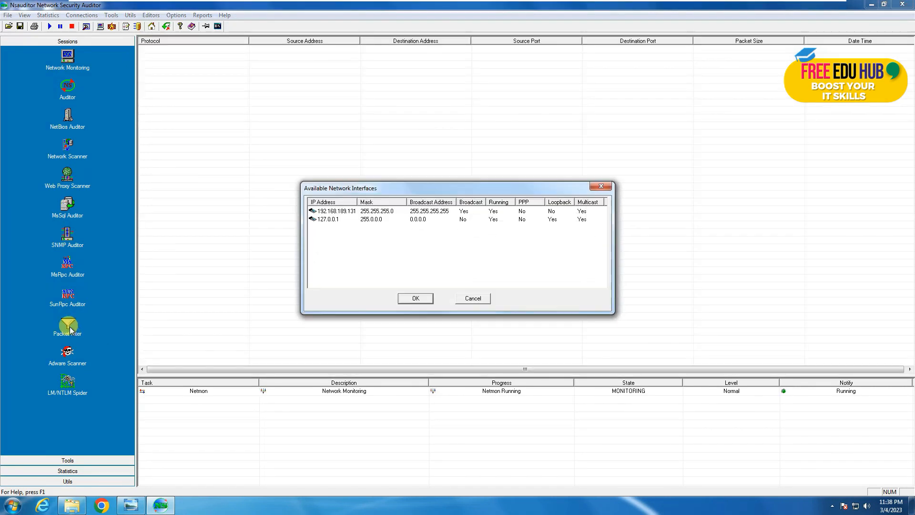
left_click(332, 214)
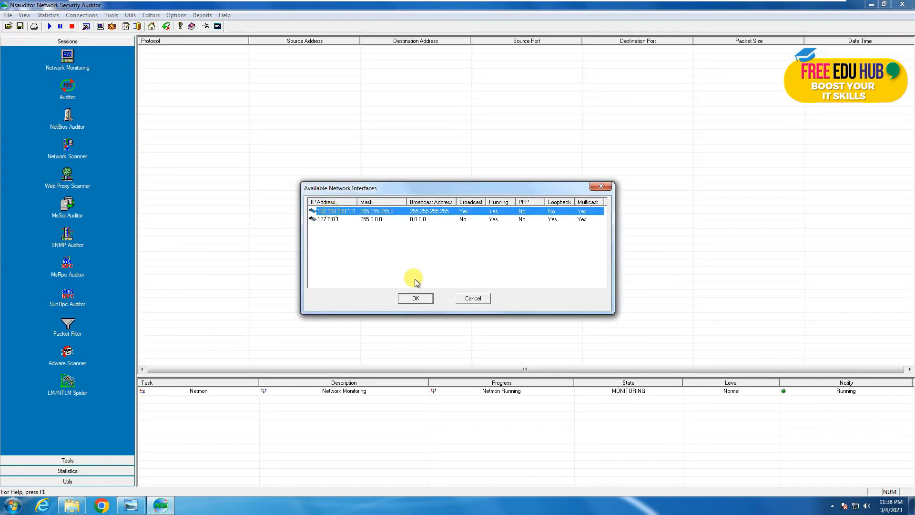
left_click(416, 298)
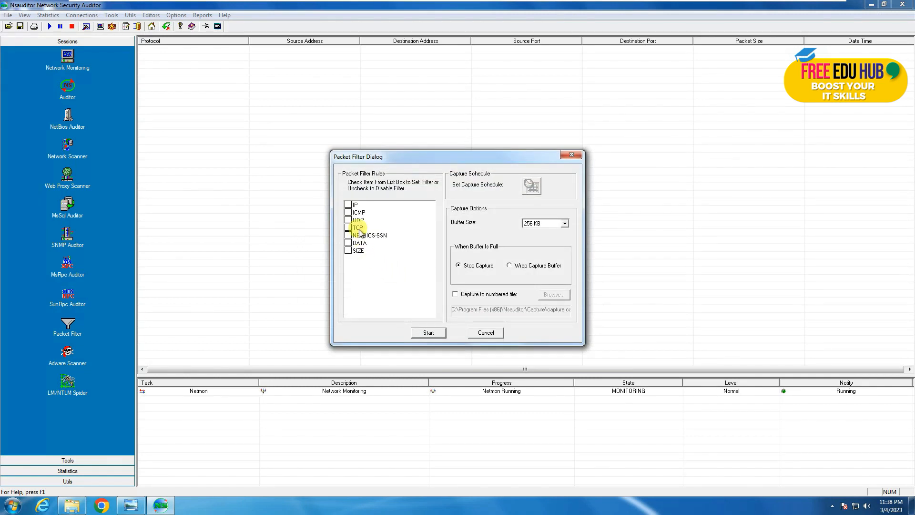
left_click(348, 205)
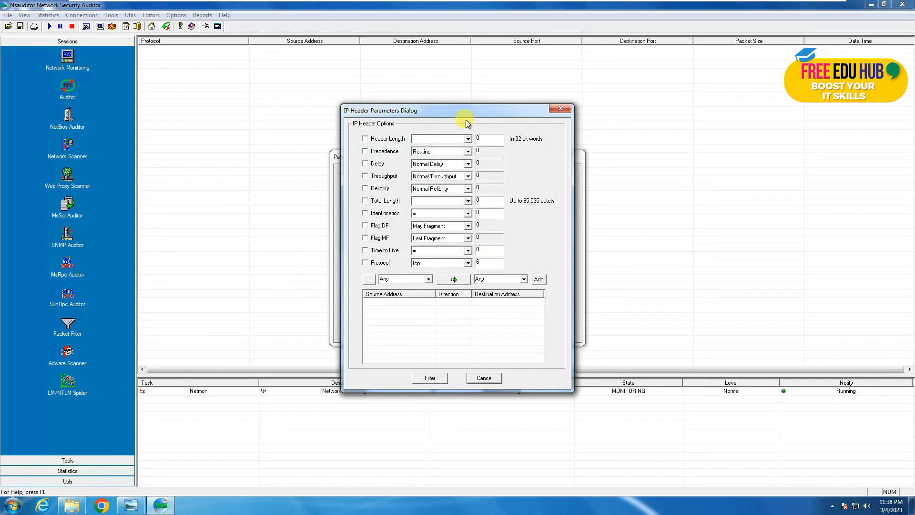
left_click(477, 377)
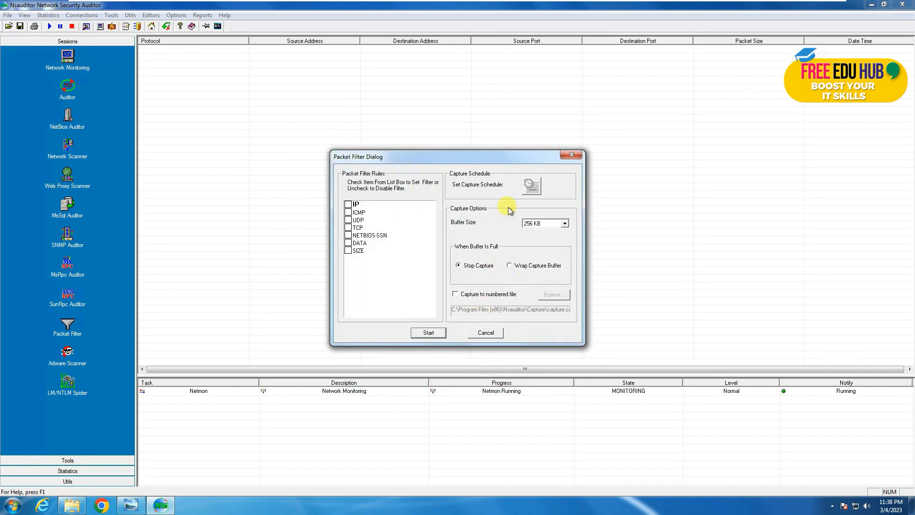
left_click(489, 334)
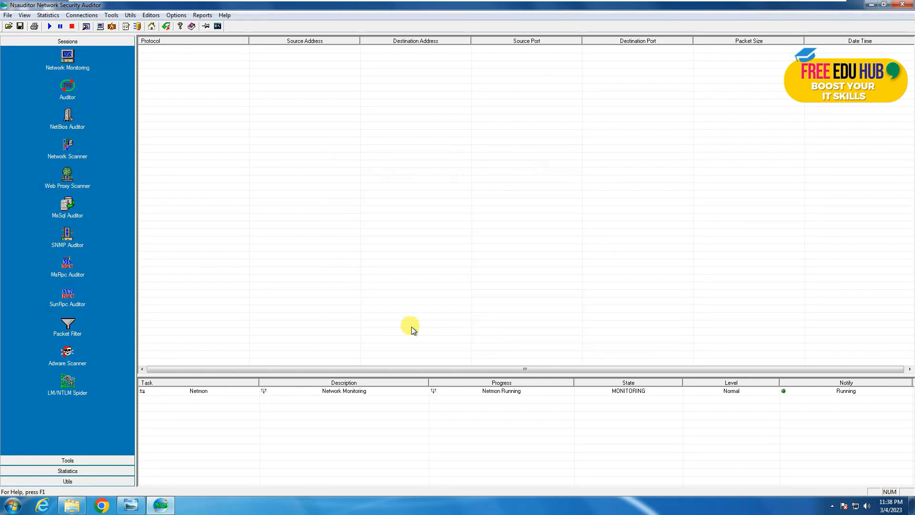
Step: Review the Adware Scanner's machine and registry key scan parameters, and close the dialog
left_click(64, 348)
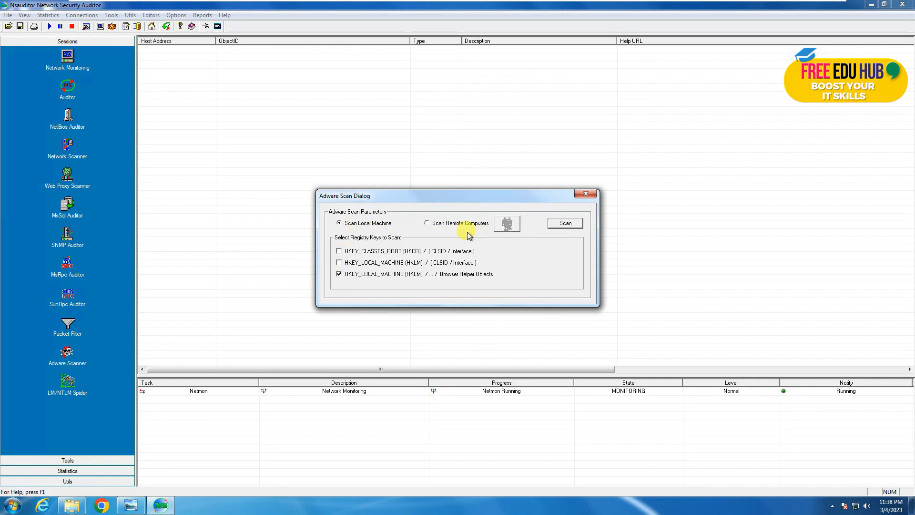
left_click(589, 194)
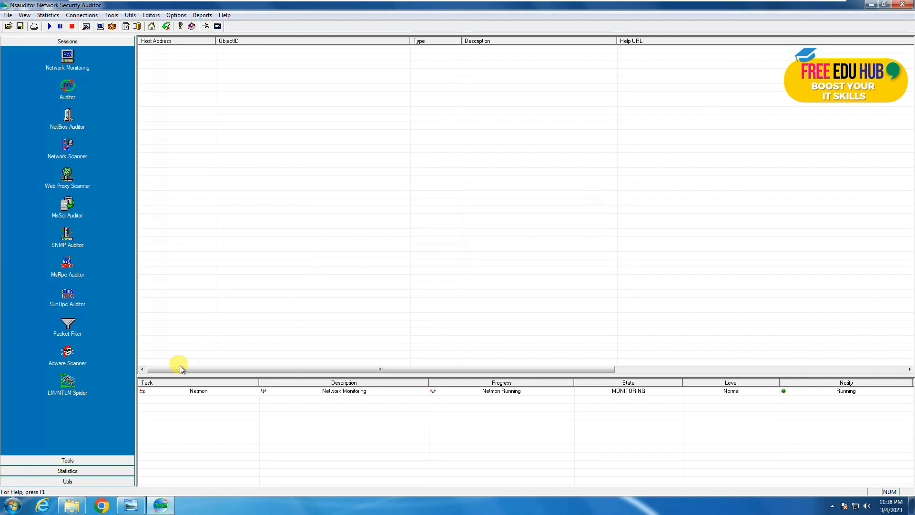
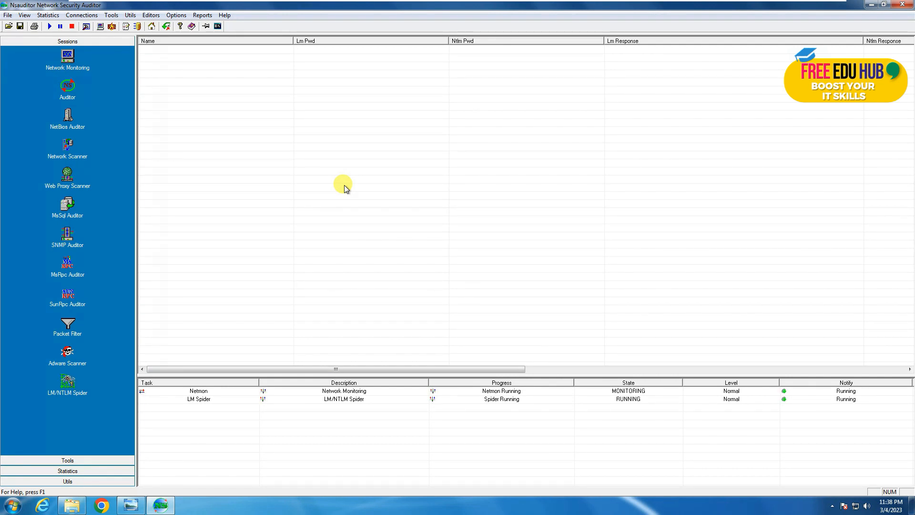
Step: Review the HotFix Scanner's scan parameters and the Ping tool's address range and timeout options, closing each dialog
left_click(74, 460)
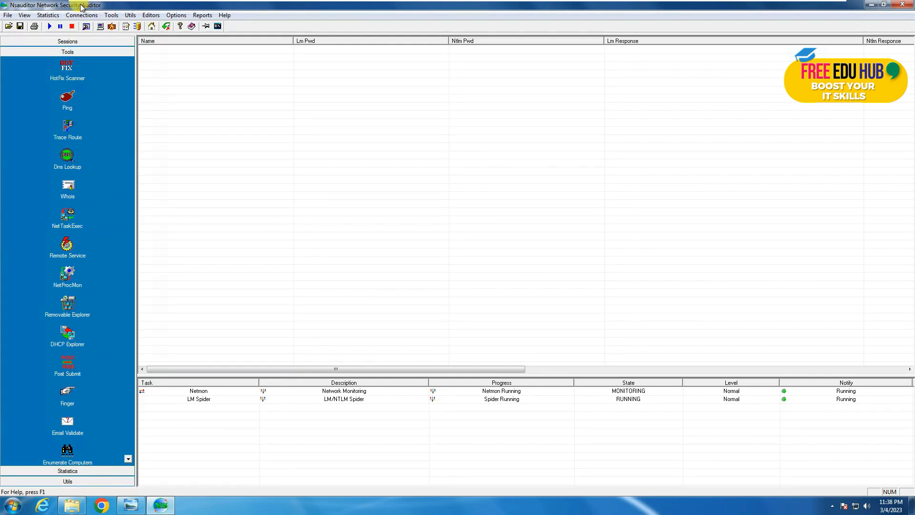
left_click(62, 65)
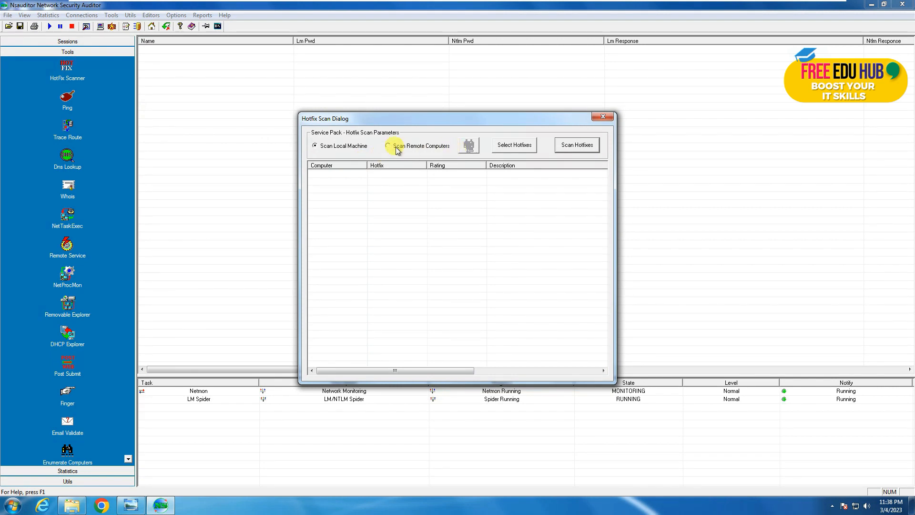
left_click(603, 117)
left_click(67, 95)
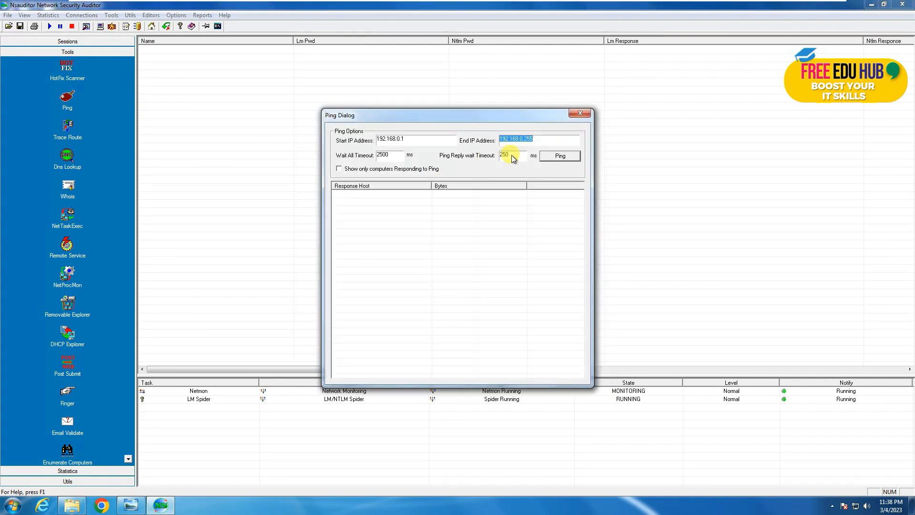
left_click(578, 115)
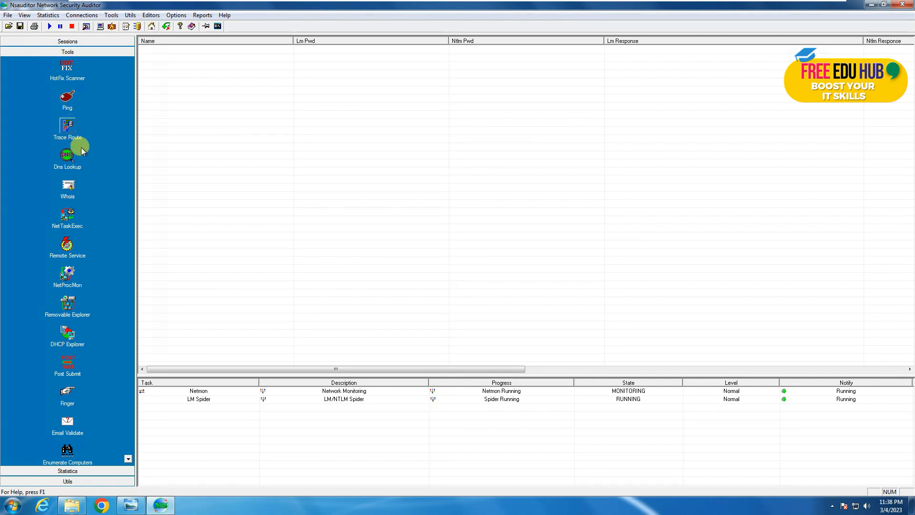
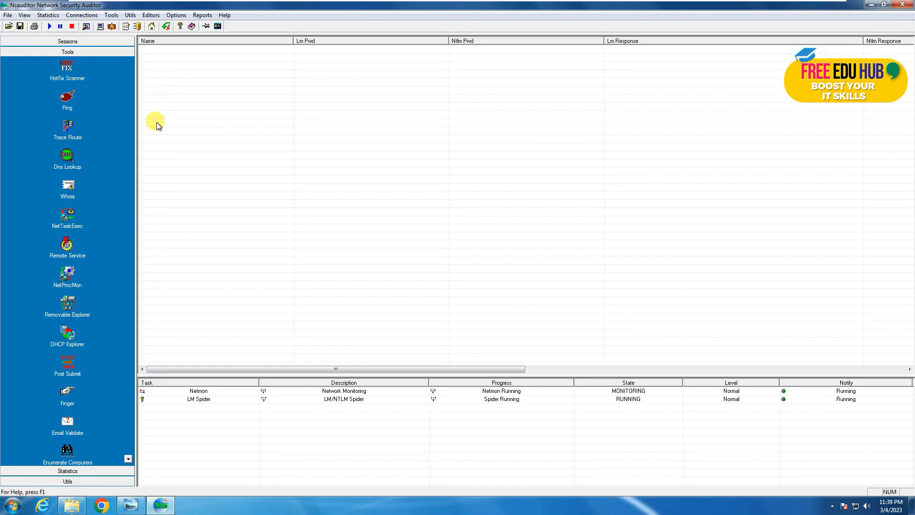
Step: View the IP, ICMP and TCP statistics of the local machine, closing each report
left_click(69, 470)
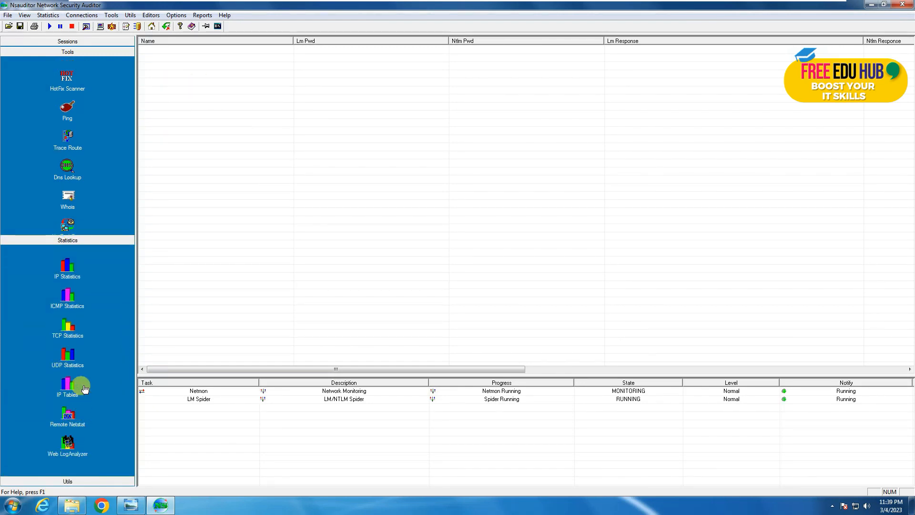
left_click(70, 77)
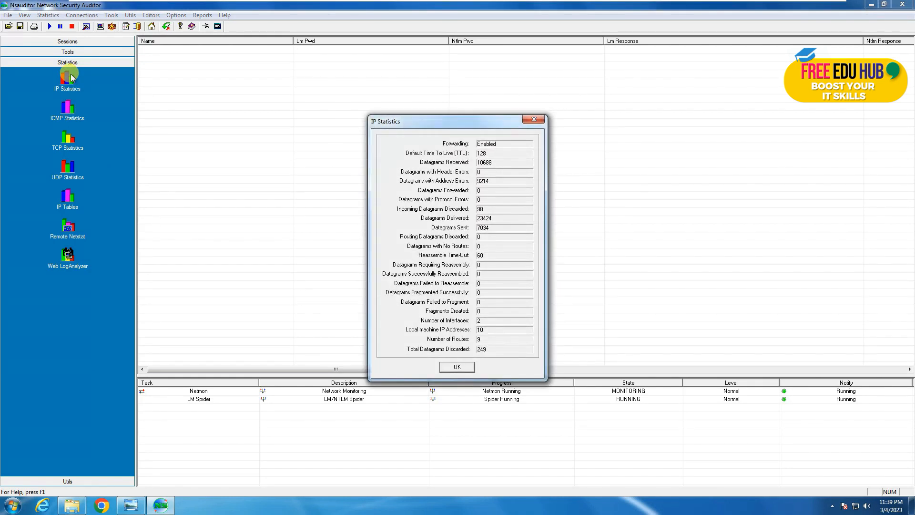
left_click(466, 370)
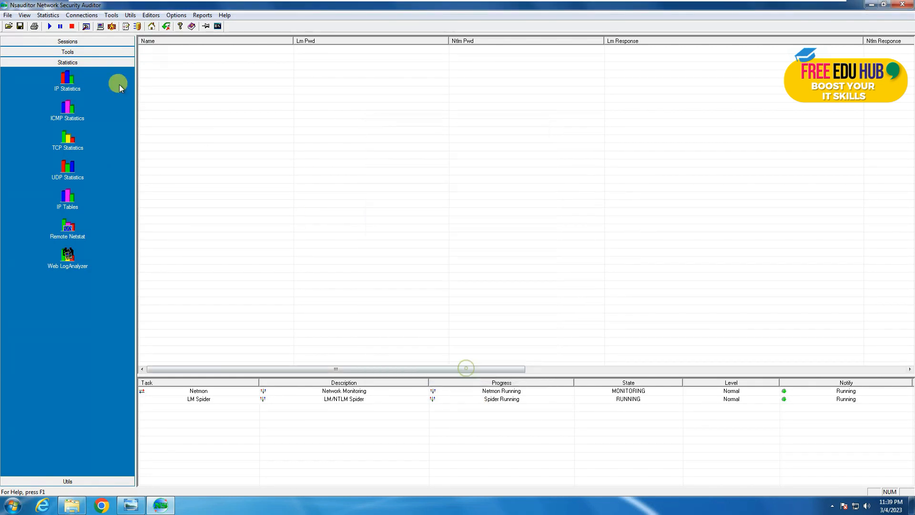
left_click(67, 107)
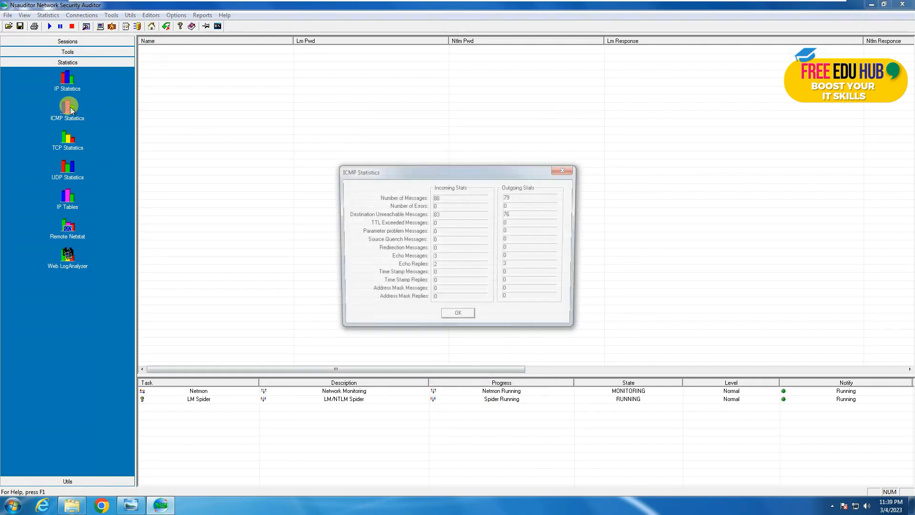
left_click(458, 317)
left_click(63, 137)
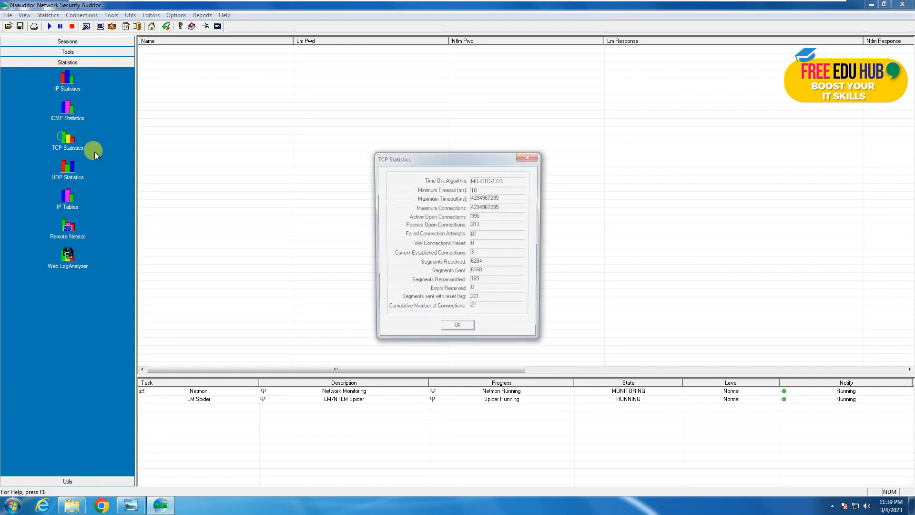
left_click(452, 328)
Step: View the UDP statistics and the IP routing tables, closing each dialog
left_click(63, 203)
left_click(67, 167)
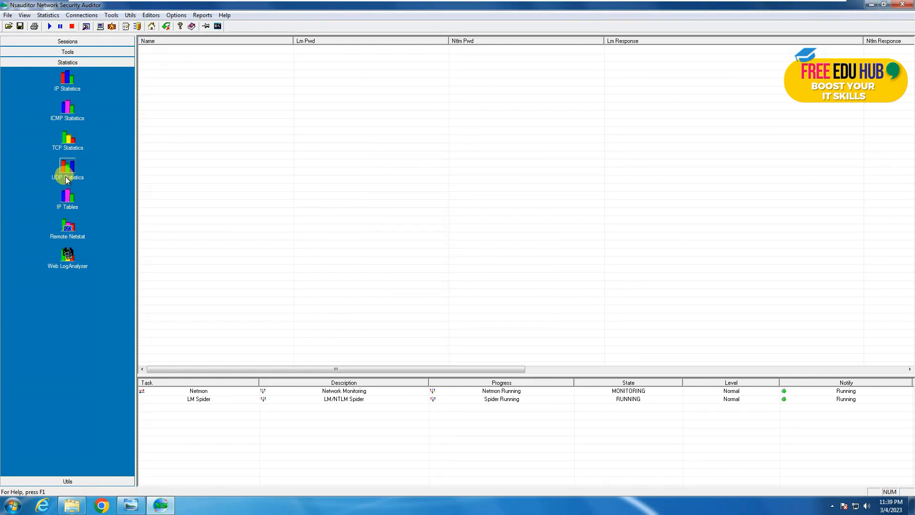
left_click(458, 280)
left_click(67, 196)
left_click(478, 365)
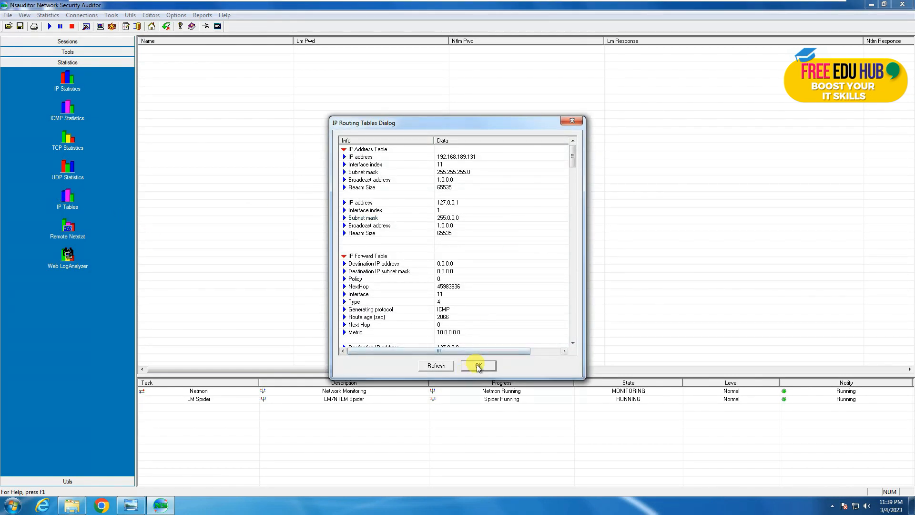
Step: Review the Remote Netstat credential options and the Web LogAnalyzer's conversion and analysis settings, closing each dialog
left_click(68, 227)
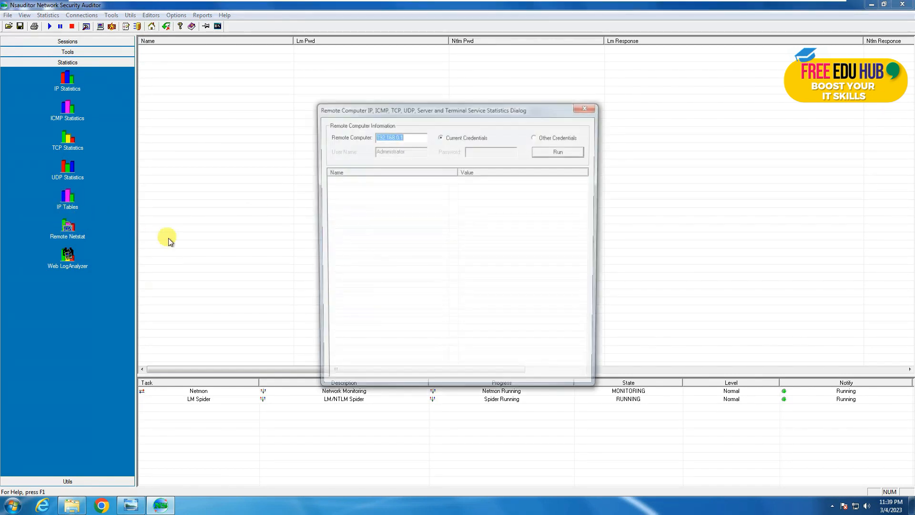
left_click(588, 106)
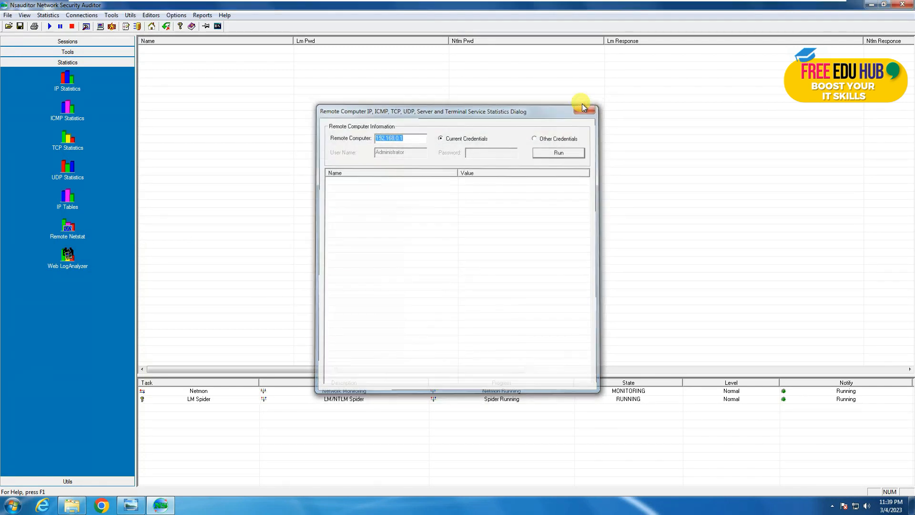
left_click(68, 254)
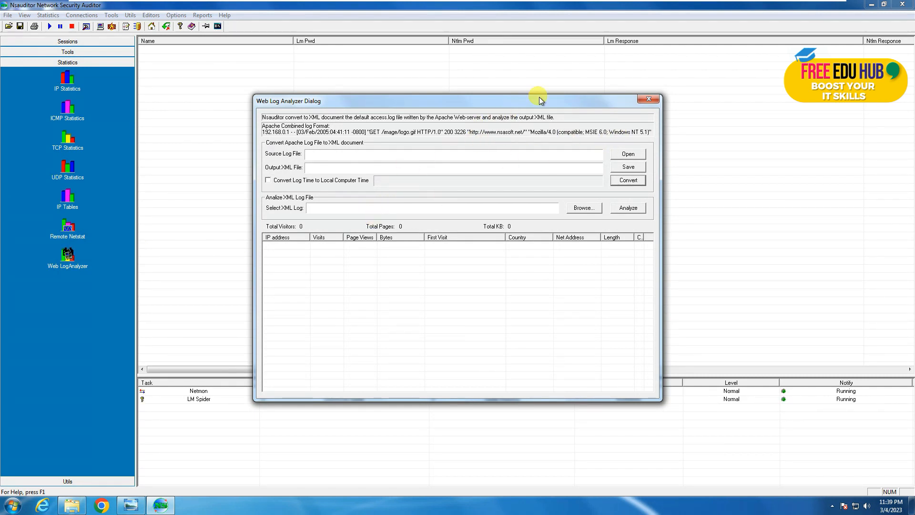
left_click(648, 100)
Step: Open the available network interfaces from the utilities and select the loopback interface 127.0.0.1 to view its properties
left_click(72, 482)
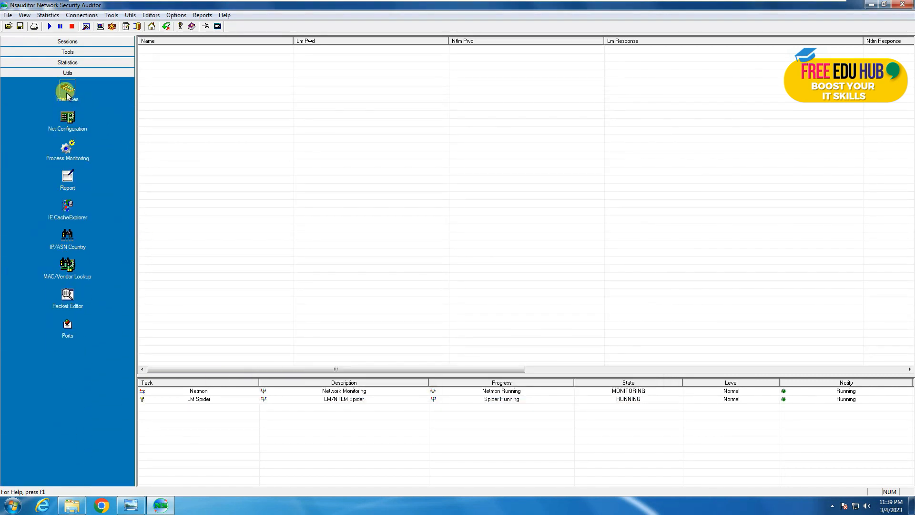
left_click(66, 93)
left_click(355, 218)
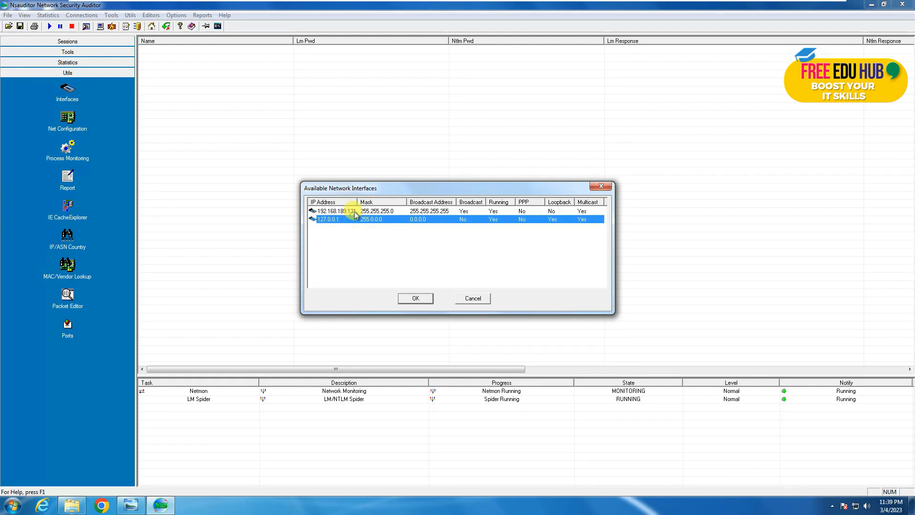
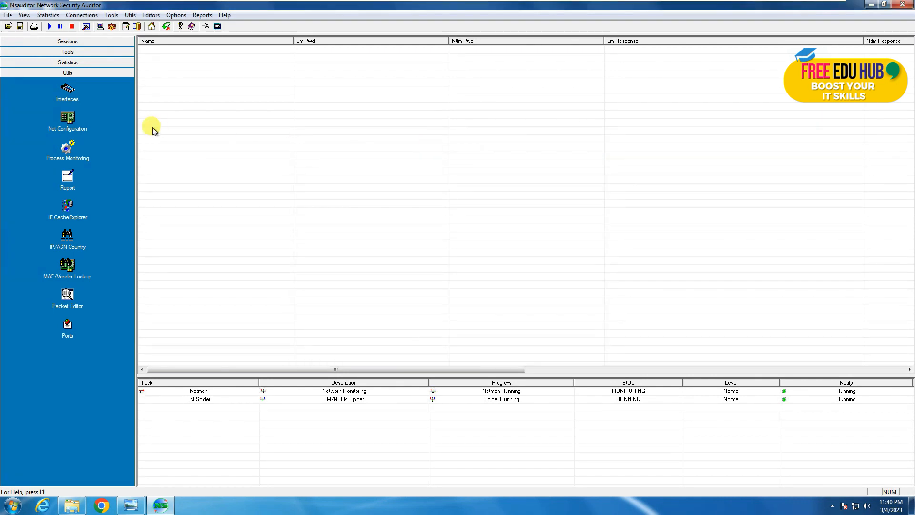
Step: View the process details of Nsauditor.exe with Process Monitoring, including its loaded DLLs and handles, and close both dialogs
double_click(66, 148)
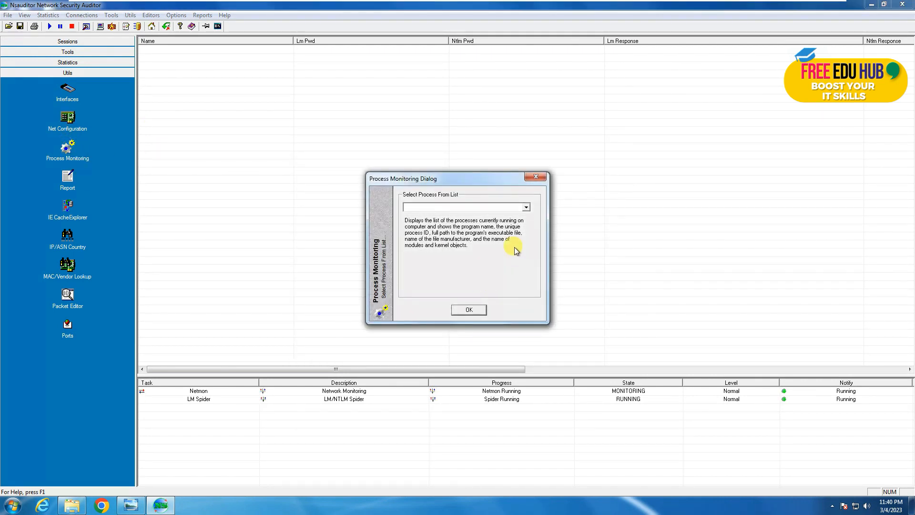
left_click(526, 206)
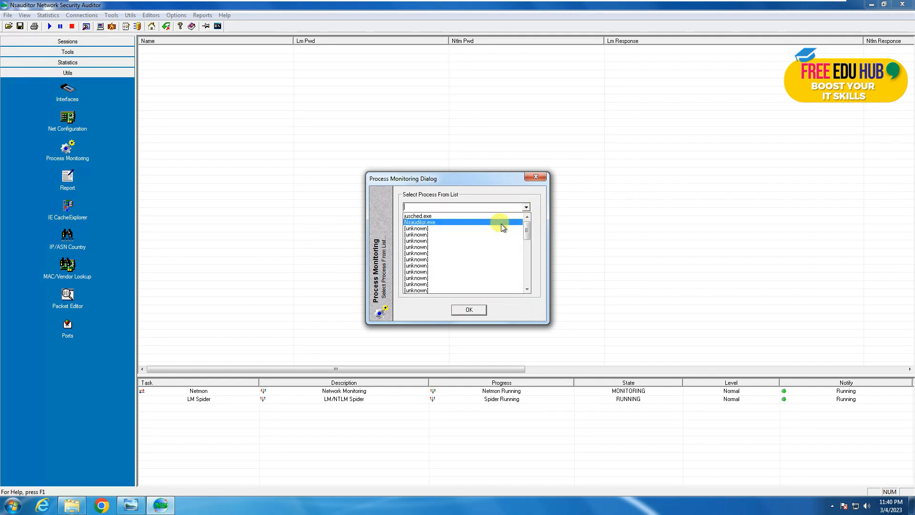
left_click(501, 222)
left_click(468, 309)
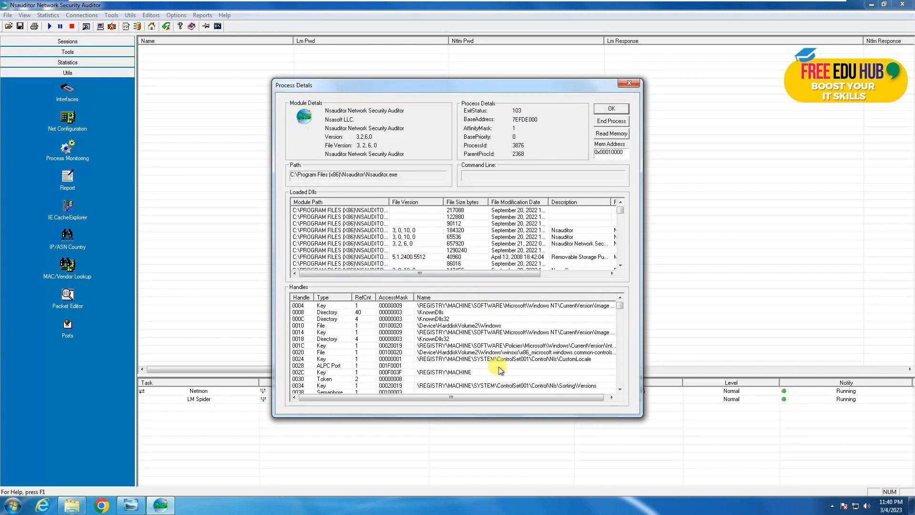
left_click(631, 82)
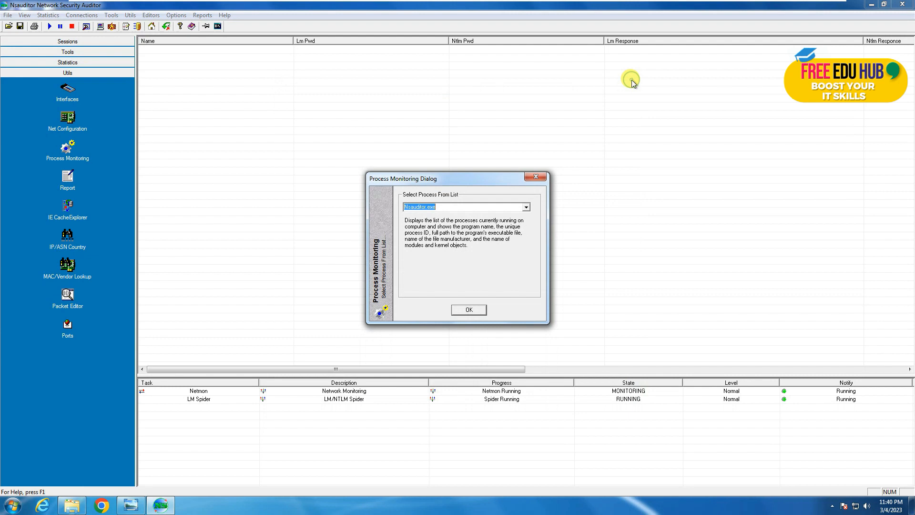
left_click(534, 177)
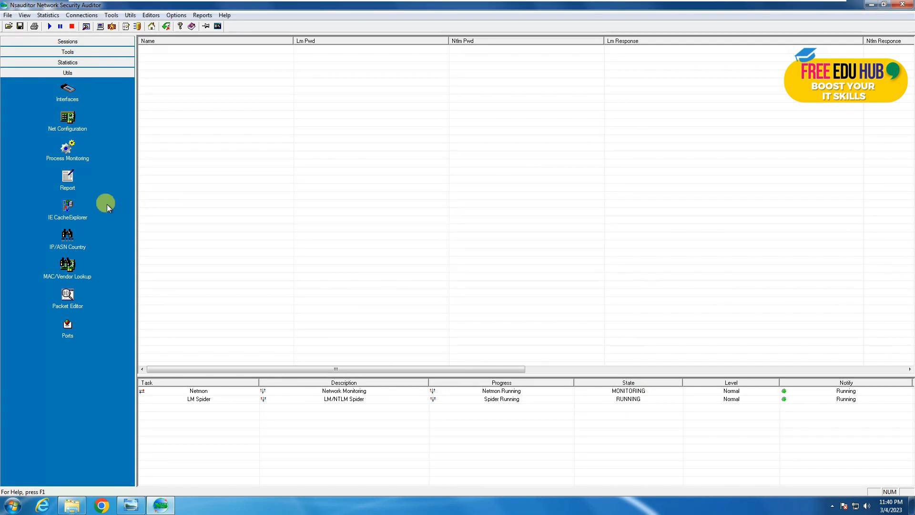
left_click(69, 177)
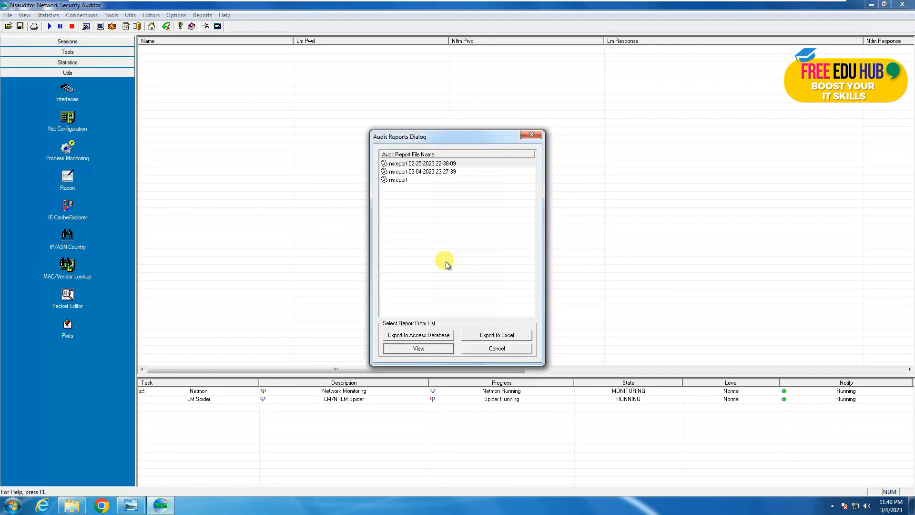
left_click(433, 163)
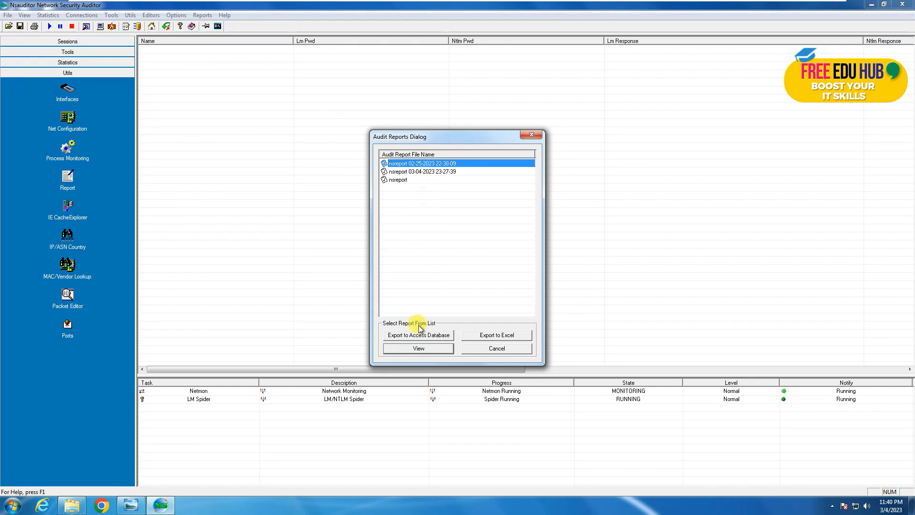
left_click(406, 172)
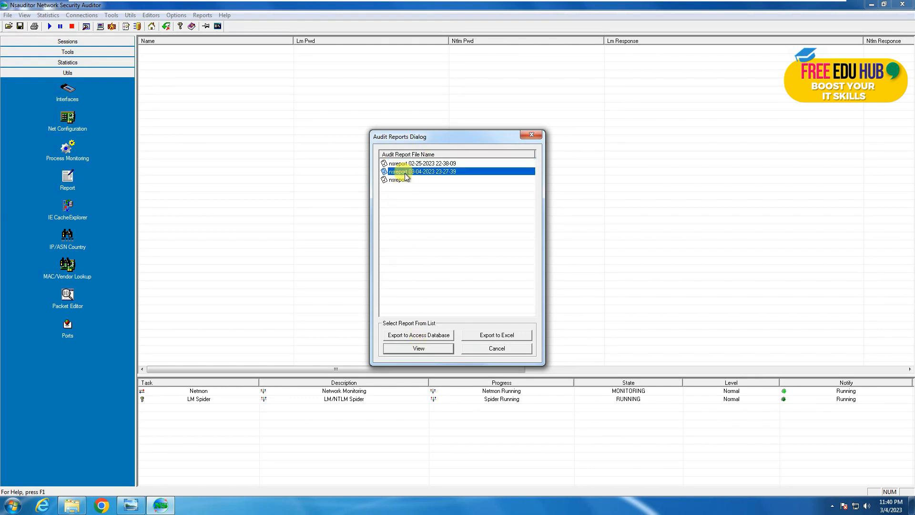
left_click(409, 163)
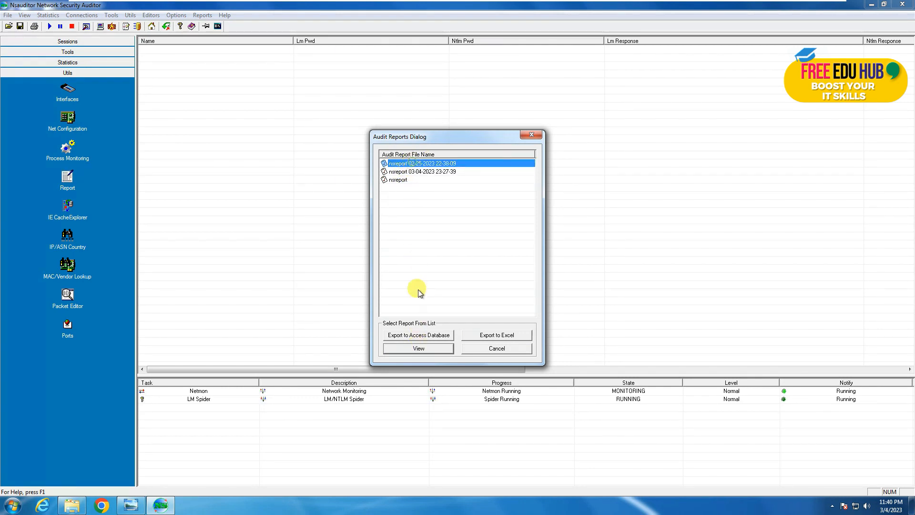
left_click(418, 347)
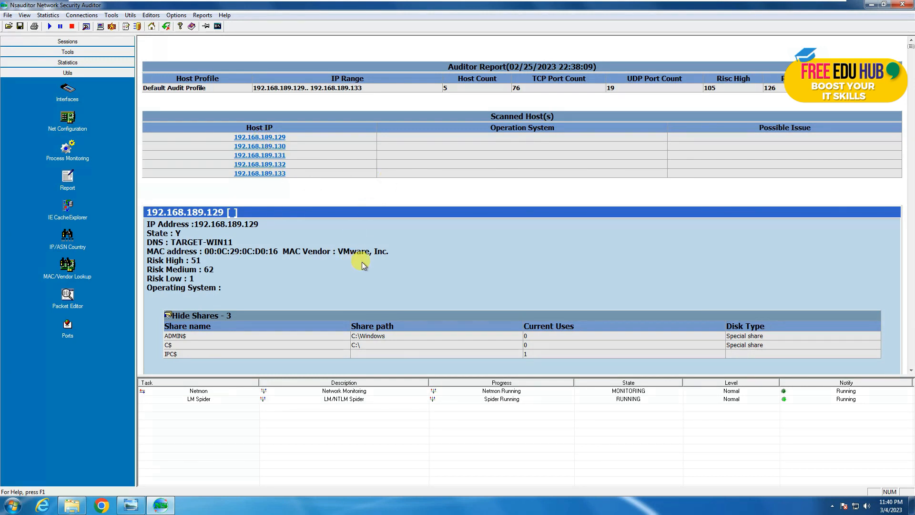
scroll(421, 259, "down", 15)
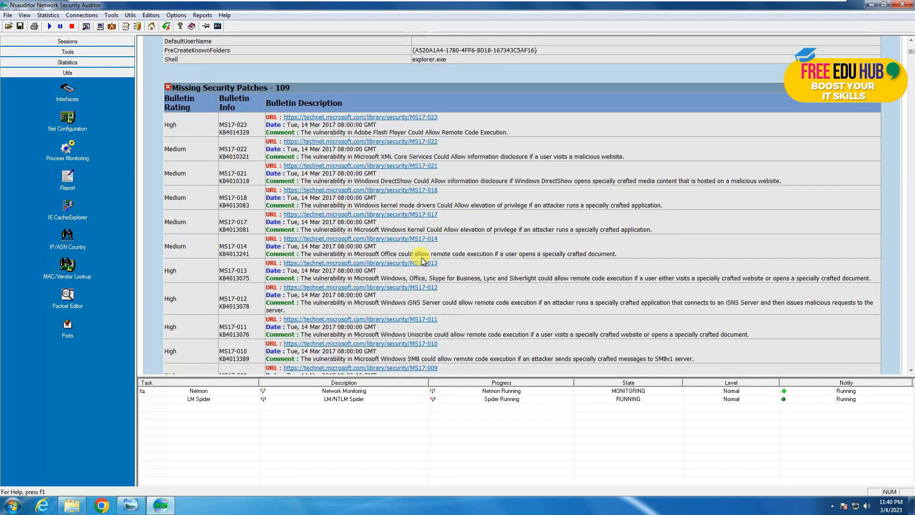
scroll(361, 242, "down", 15)
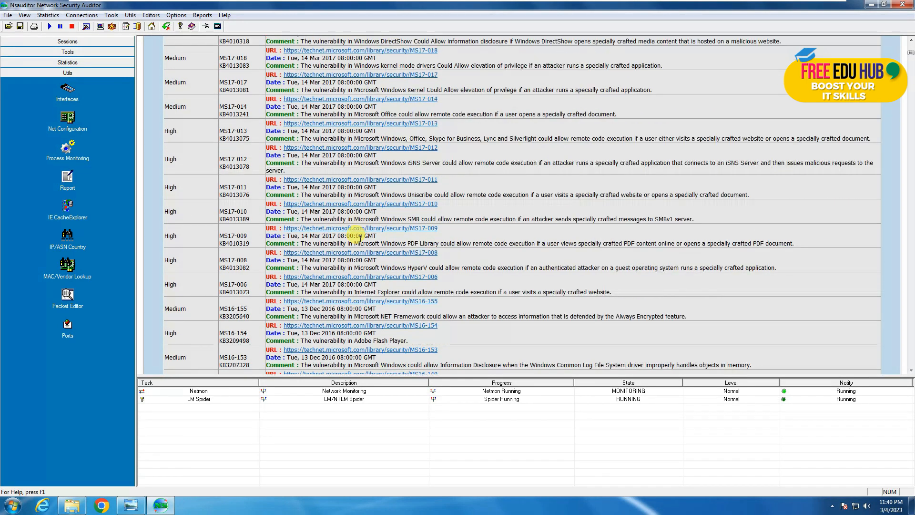
scroll(360, 238, "down", 15)
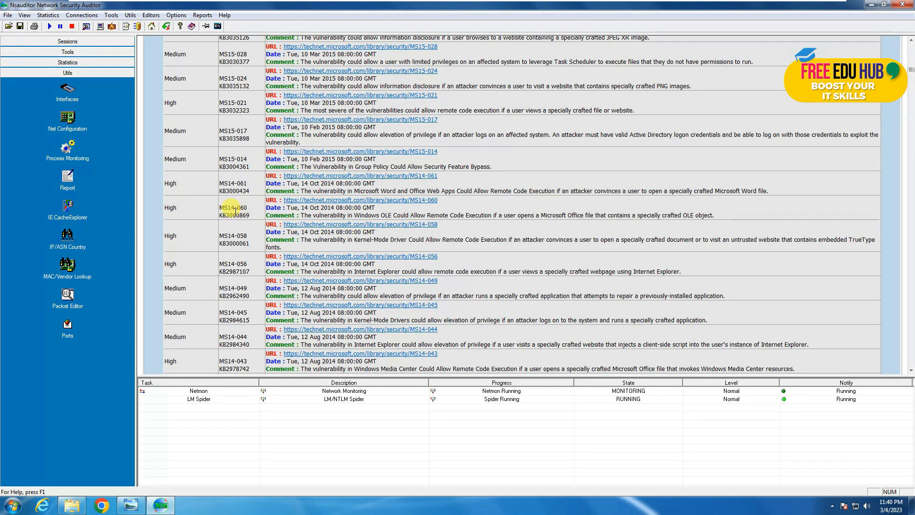
left_click_drag(912, 72, 911, 381)
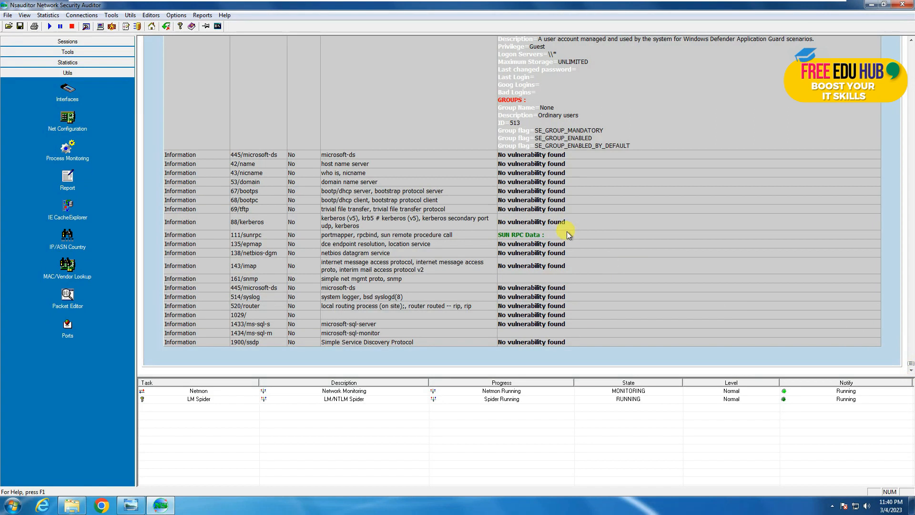
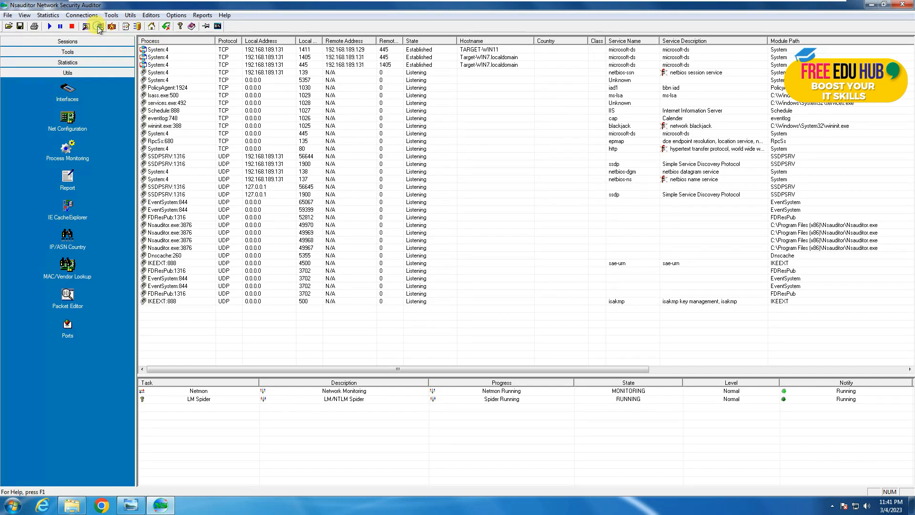
Step: Review the General, Speech Options, Security Events and CGI Abuses settings in the program options, closing the dialog without changes
left_click(86, 28)
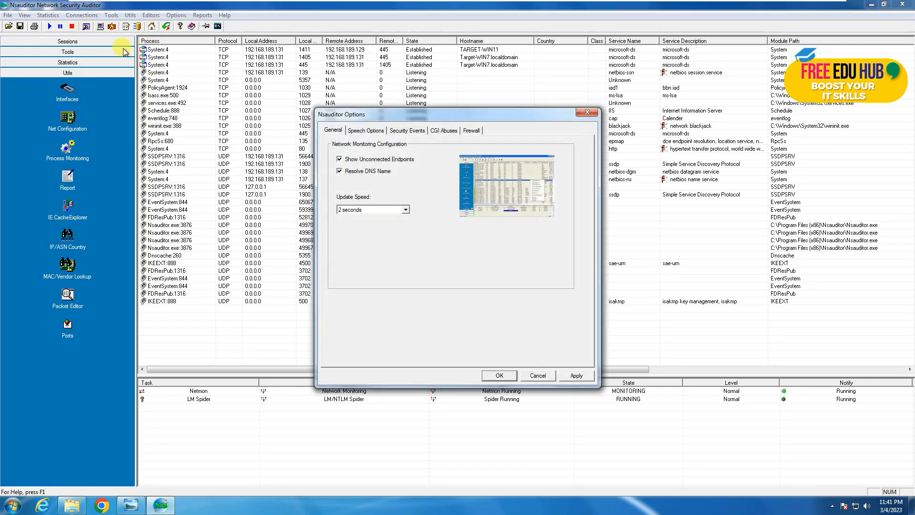
left_click(362, 130)
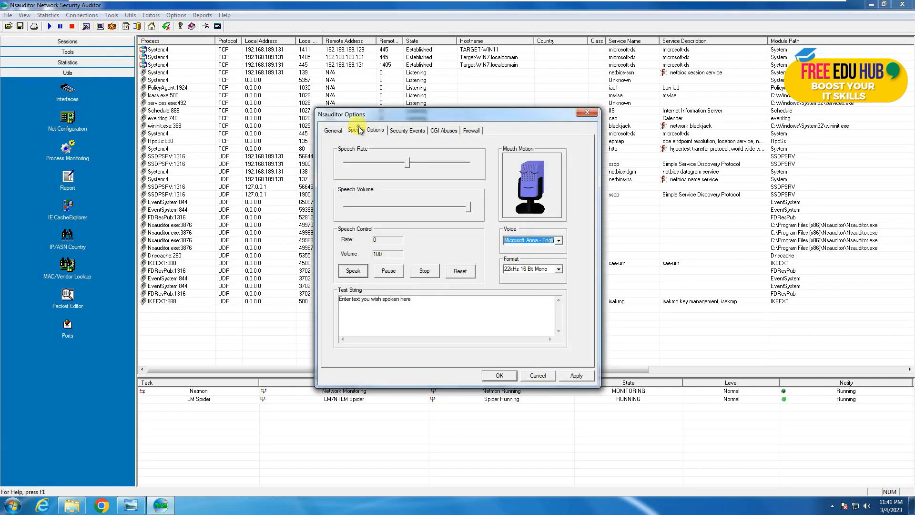
left_click(400, 133)
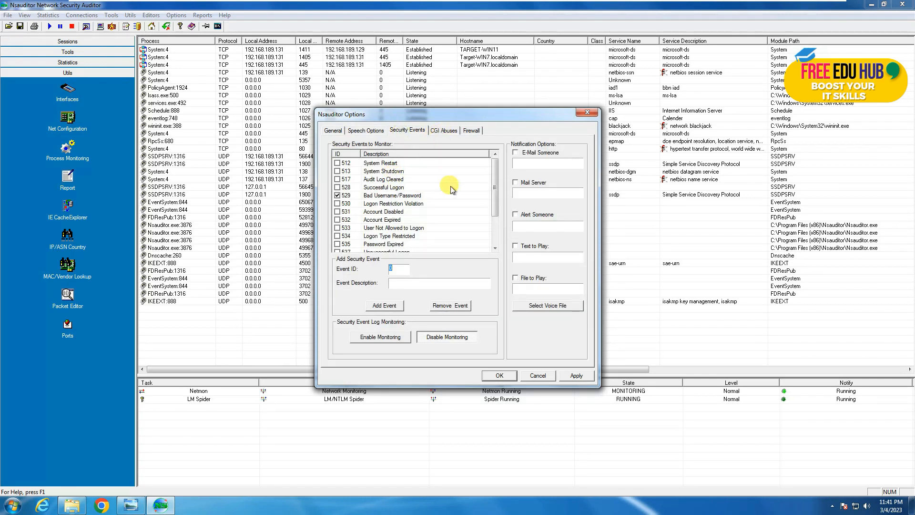
left_click(444, 130)
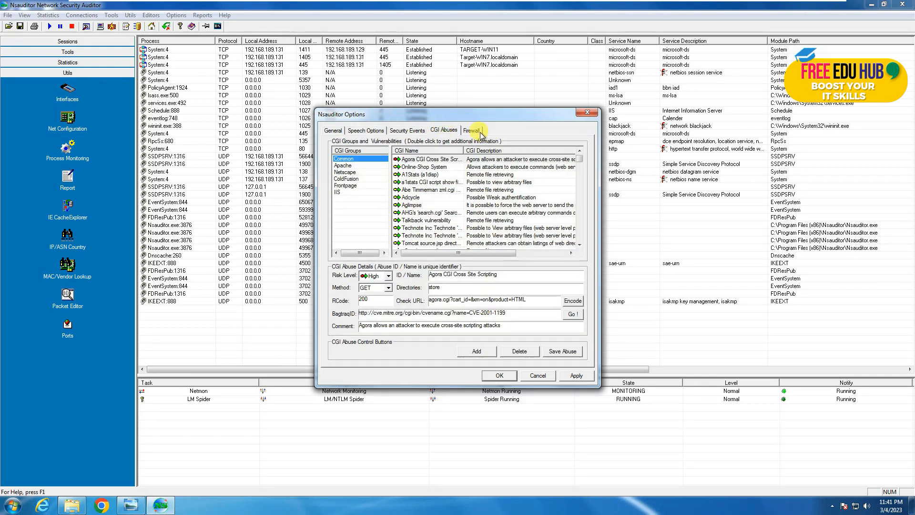
left_click(589, 113)
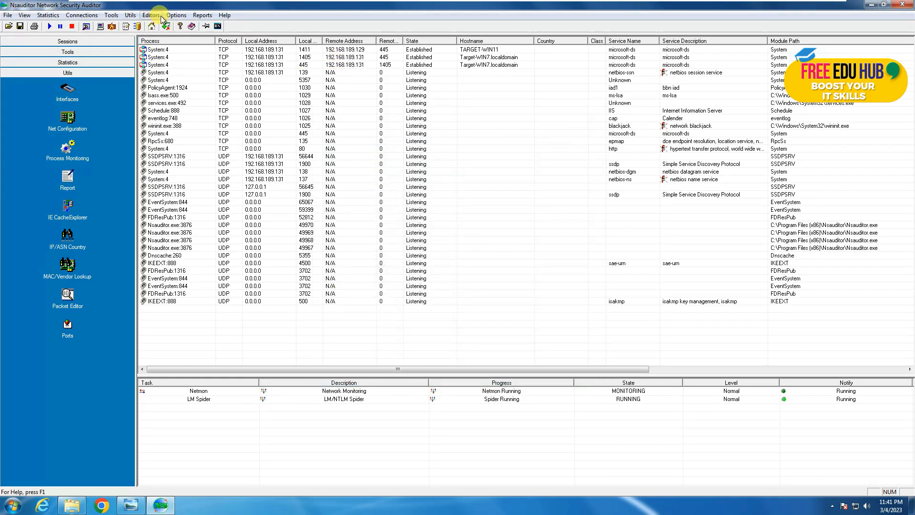
left_click(47, 14)
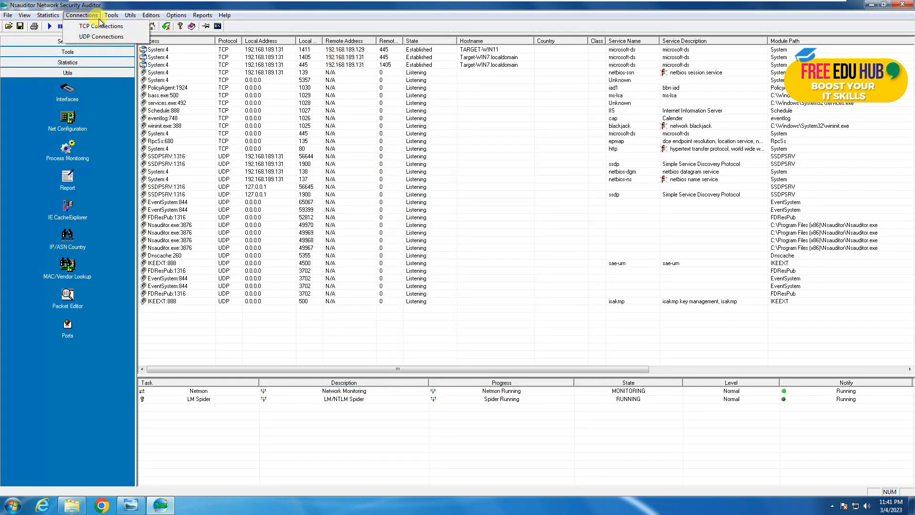
mouse_move(114, 17)
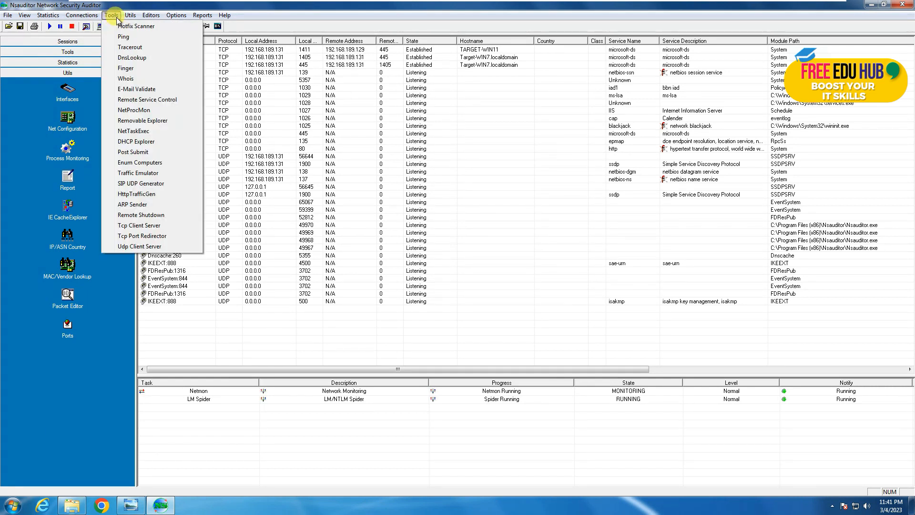
mouse_move(177, 17)
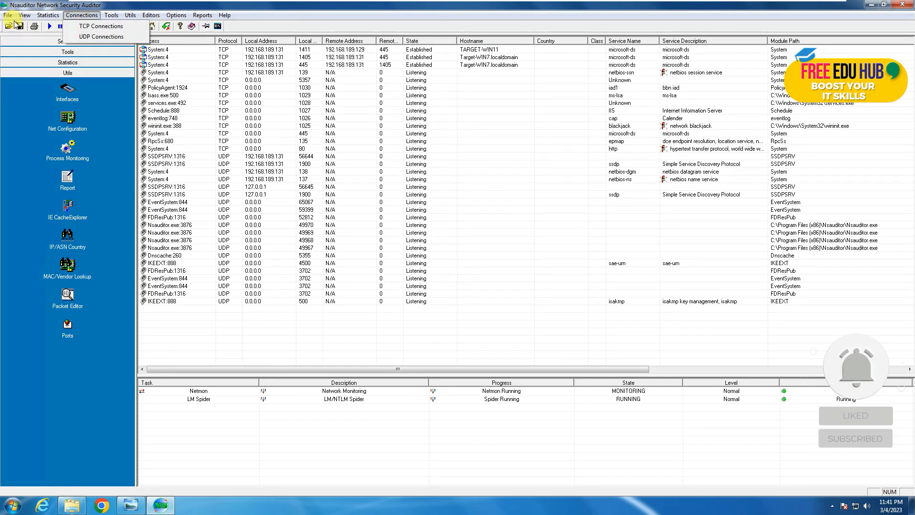
mouse_move(7, 15)
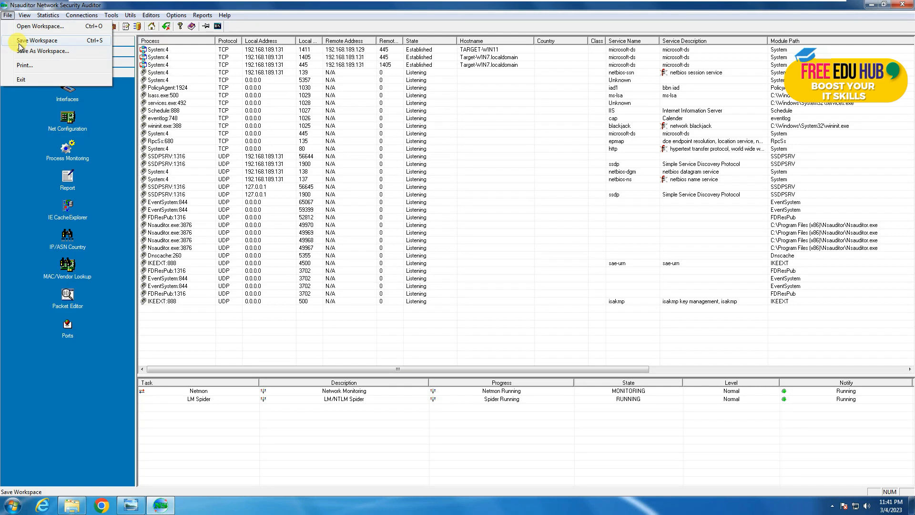
left_click(314, 142)
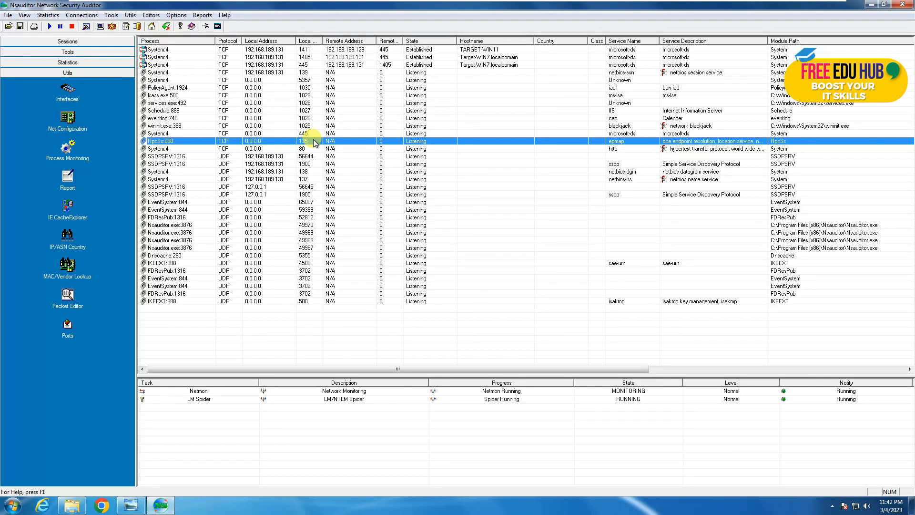
mouse_move(598, 22)
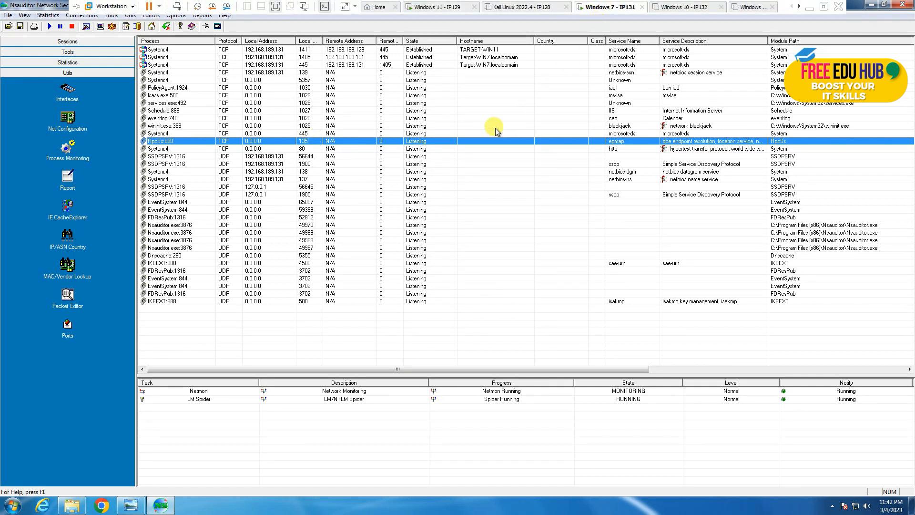